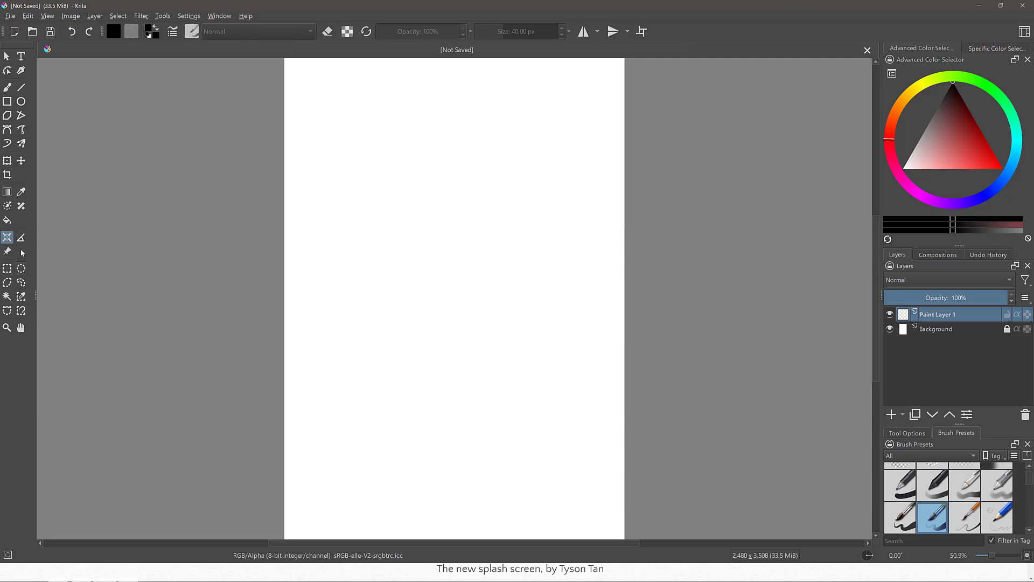
- Drag out a perspective assistant across the canvas and adjust a vanishing point on the horizon
{"action": "left_click_drag", "start_coordinate": [298, 275], "coordinate": [588, 203]}
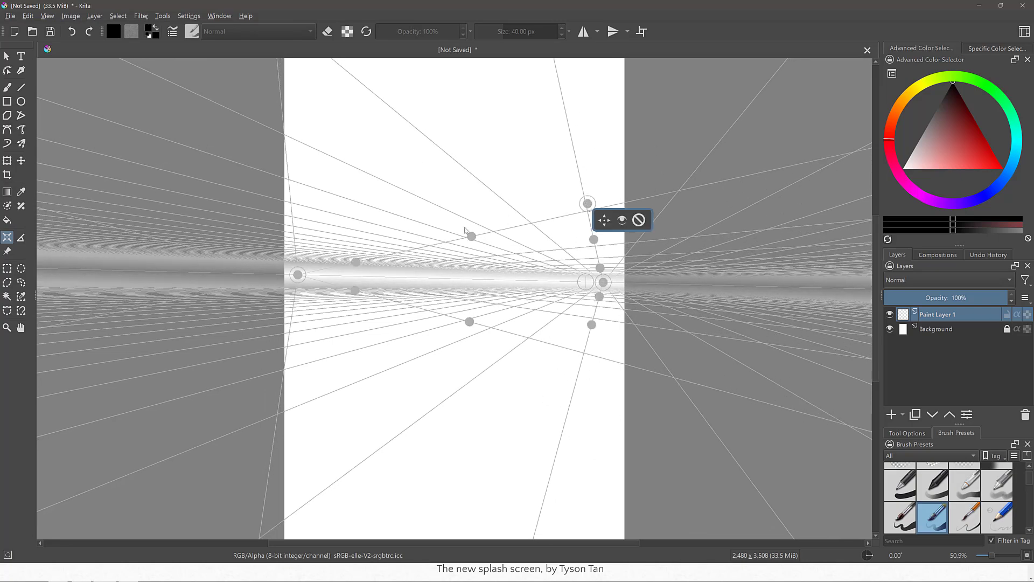
{"action": "left_click_drag", "start_coordinate": [473, 237], "coordinate": [471, 177]}
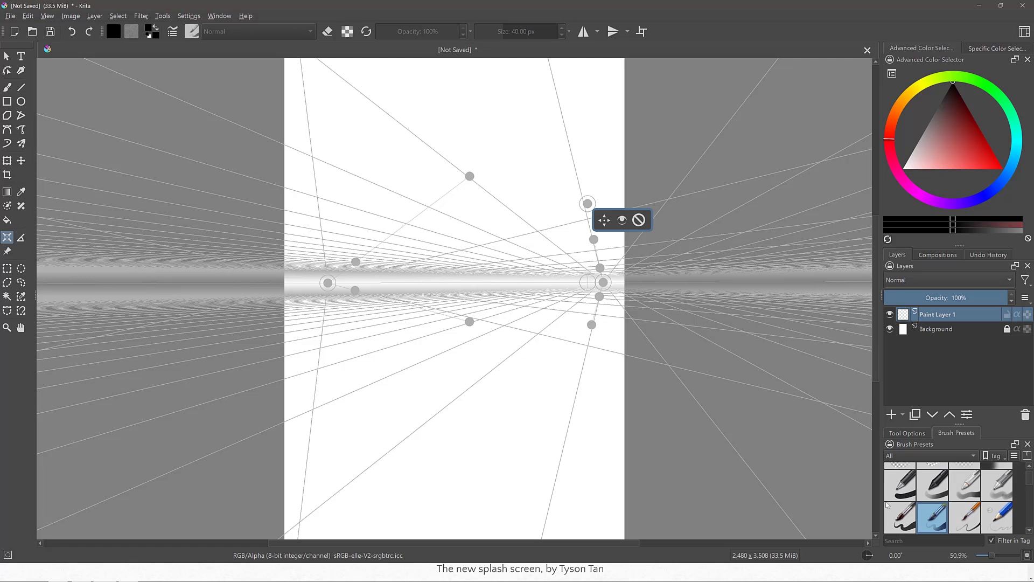
{"action": "scroll", "coordinate": [967, 482], "scroll_direction": "down", "scroll_amount": 10}
{"action": "scroll", "coordinate": [968, 485], "scroll_direction": "down", "scroll_amount": 3}
{"action": "scroll", "coordinate": [960, 512], "scroll_direction": "up", "scroll_amount": 12}
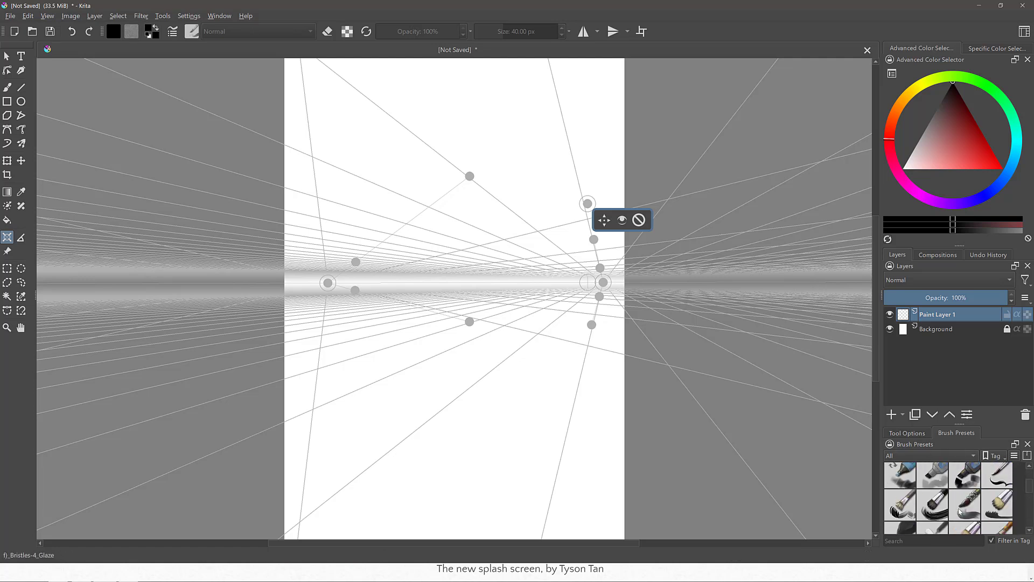
{"action": "scroll", "coordinate": [935, 504], "scroll_direction": "up", "scroll_amount": 1}
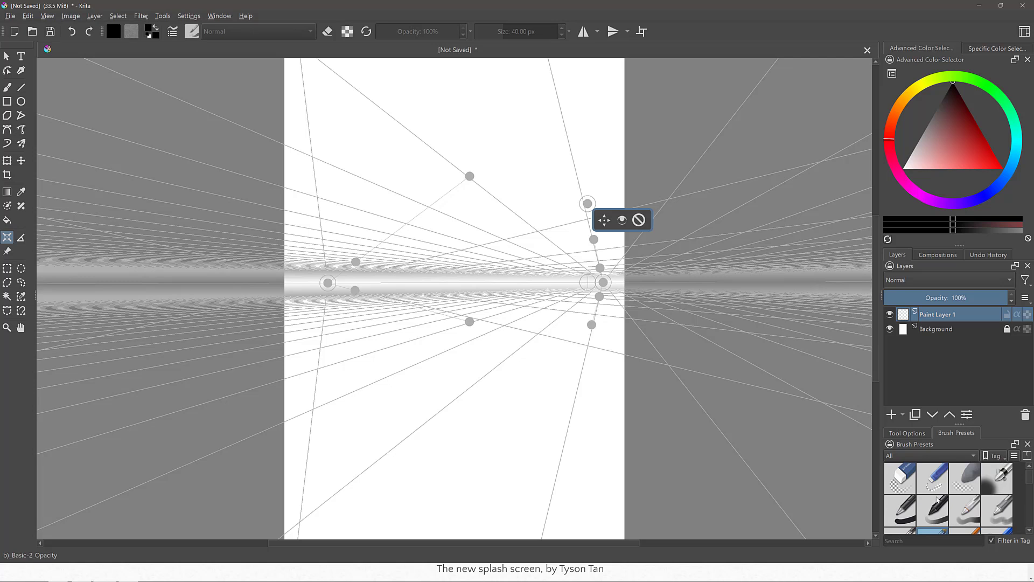
{"action": "left_click", "coordinate": [967, 456]}
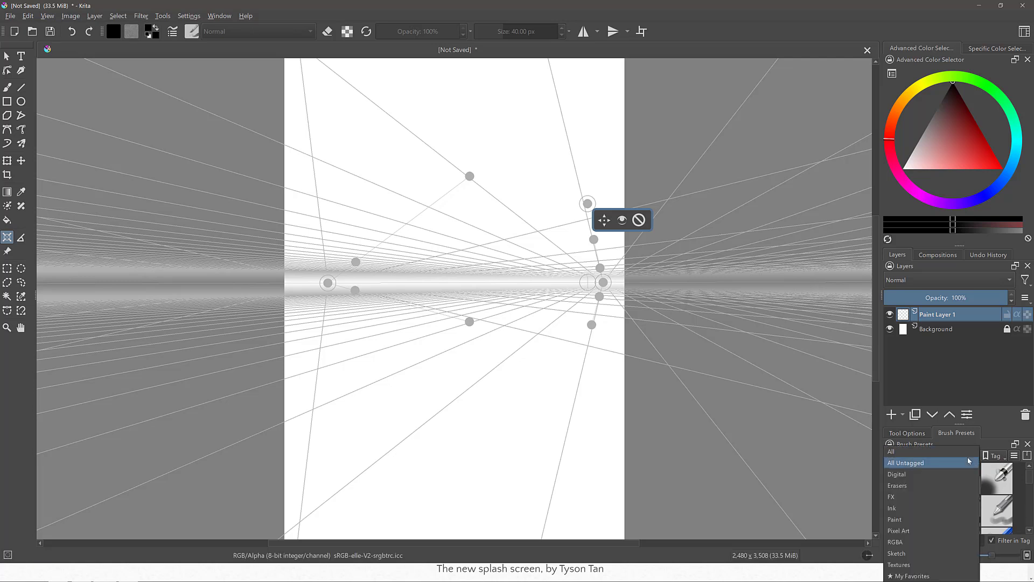
{"action": "left_click", "coordinate": [882, 400]}
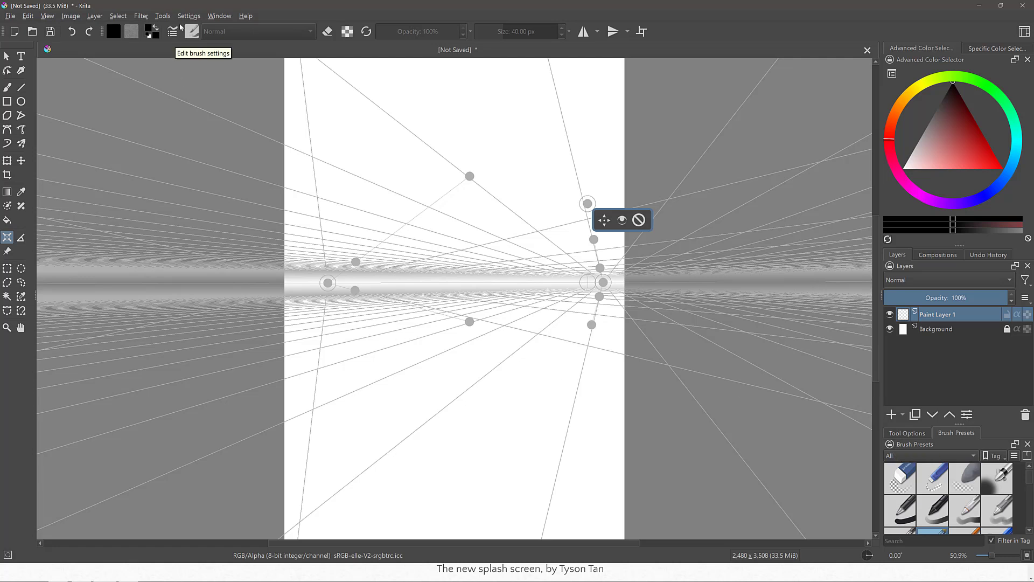
- Add the Recorder docker from Settings > Dockers
{"action": "left_click", "coordinate": [121, 17]}
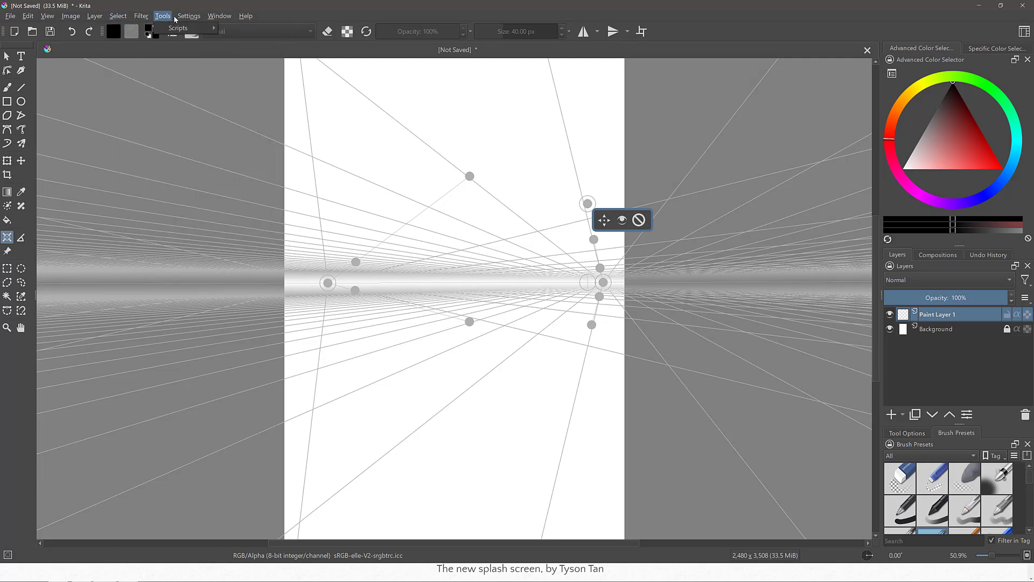
{"action": "mouse_move", "coordinate": [189, 16]}
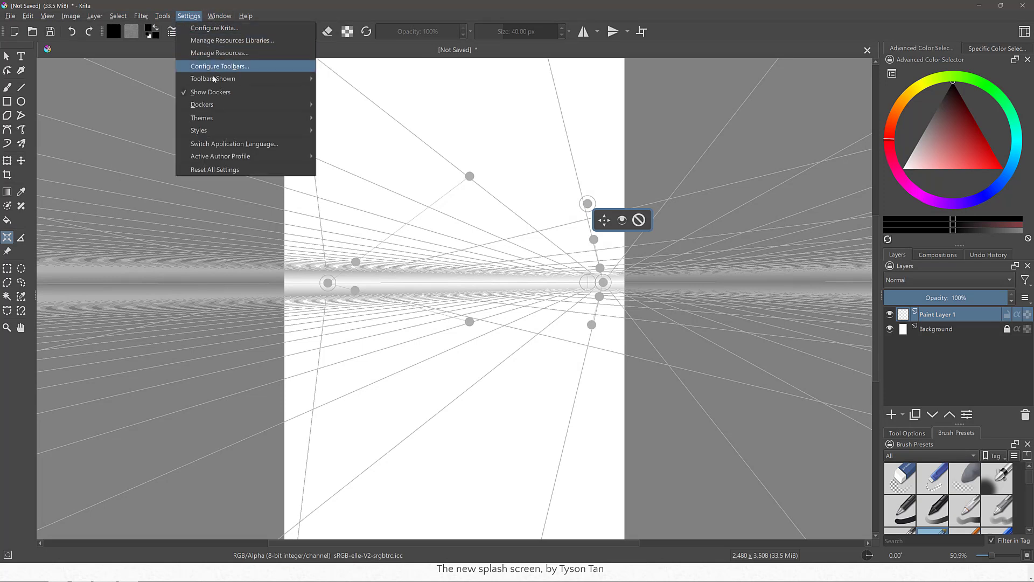
{"action": "mouse_move", "coordinate": [225, 103]}
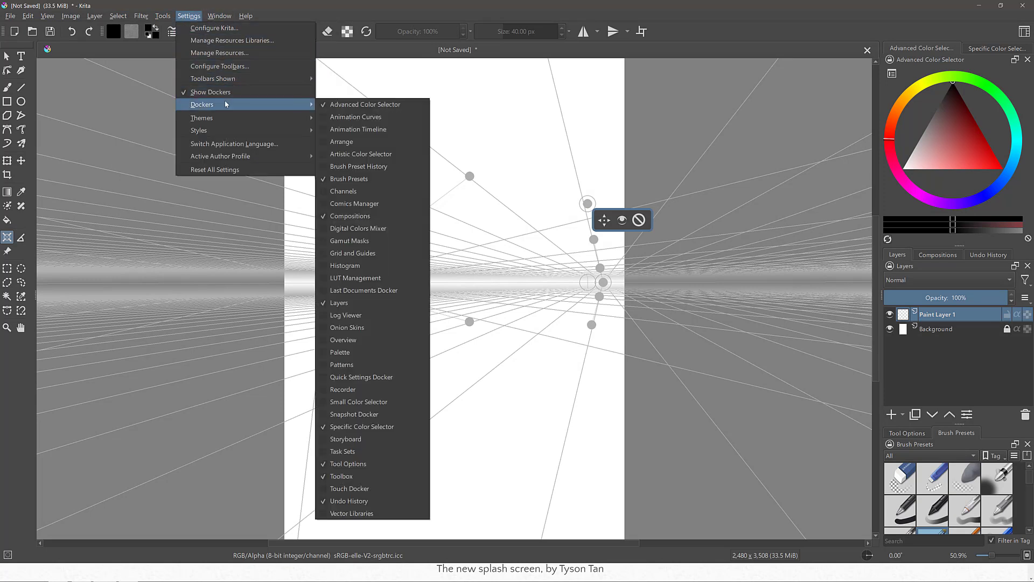
{"action": "left_click", "coordinate": [349, 388]}
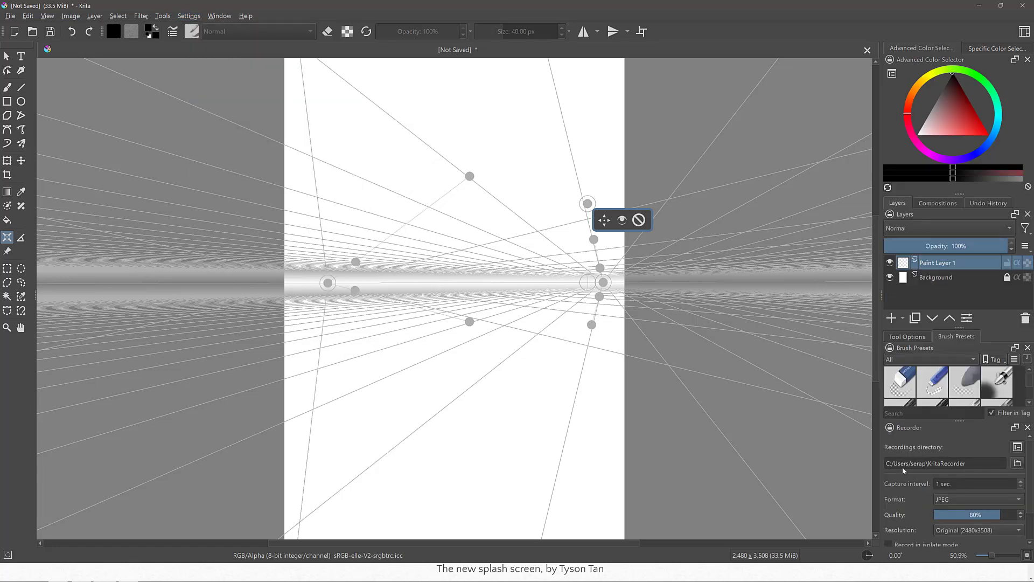
- Set the Recorder's recordings directory to the Desktop folder
{"action": "left_click", "coordinate": [1018, 463]}
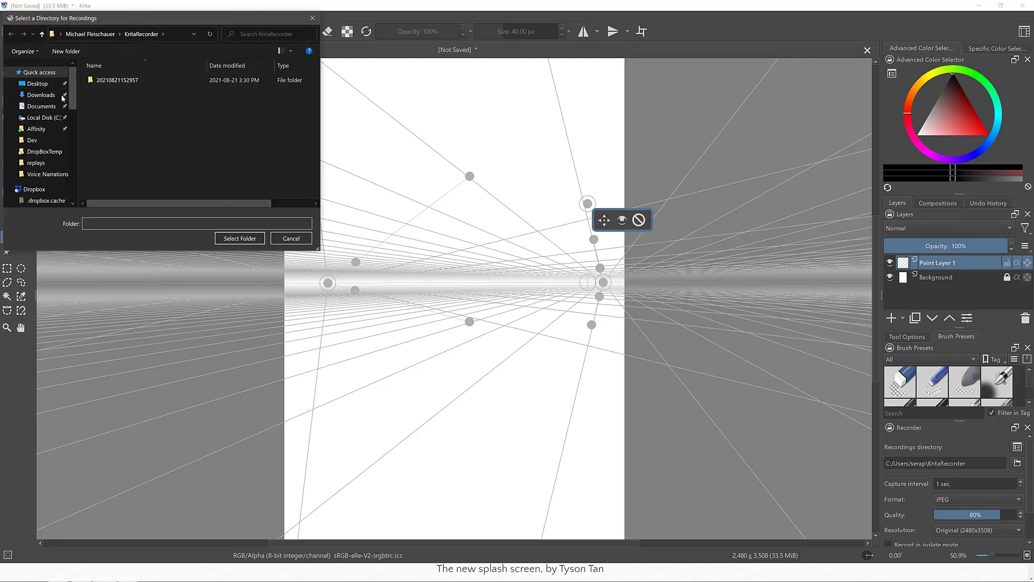
{"action": "left_click", "coordinate": [39, 84]}
{"action": "left_click", "coordinate": [237, 238]}
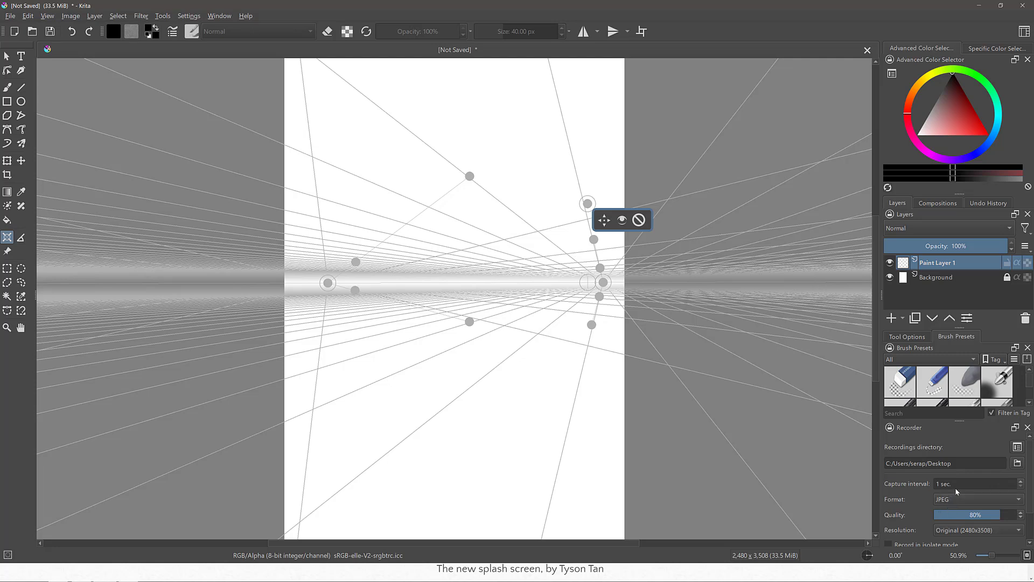
- Start recording, then sketch black lines with the Ink-2 Fineliner and Ink-4 Pen Rough brushes
{"action": "scroll", "coordinate": [916, 515], "scroll_direction": "down", "scroll_amount": 2}
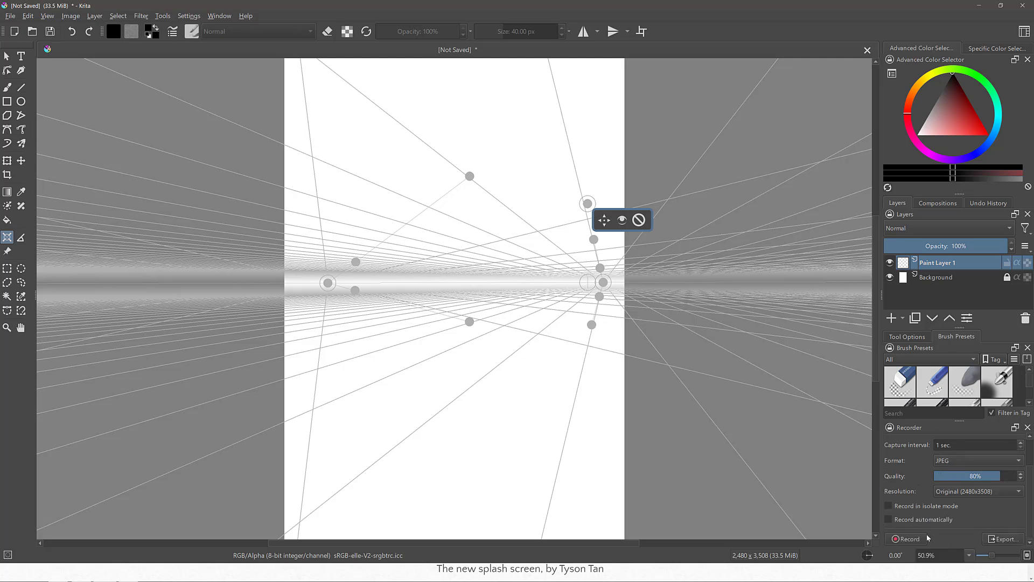
{"action": "left_click", "coordinate": [918, 539]}
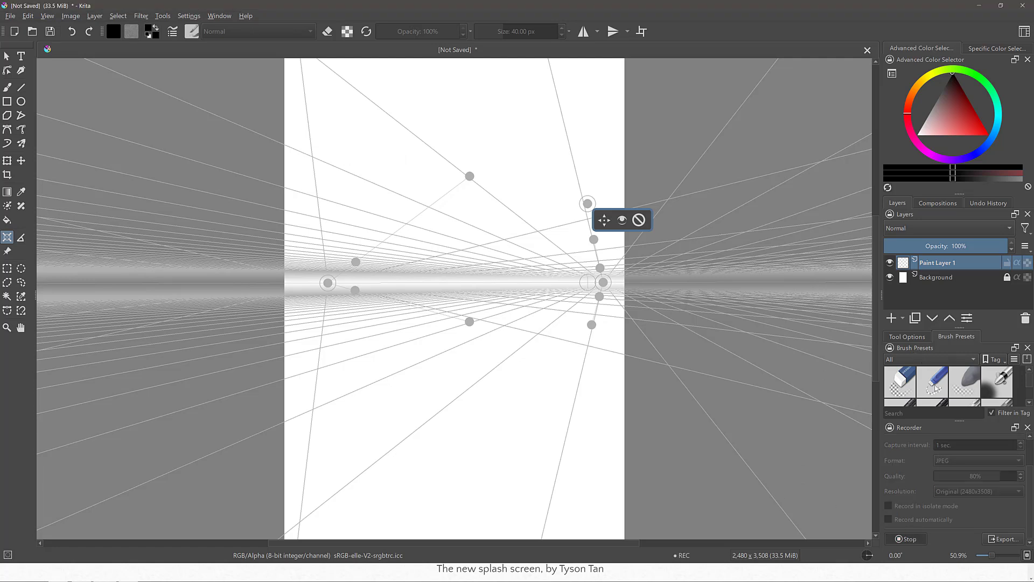
{"action": "scroll", "coordinate": [937, 389], "scroll_direction": "down", "scroll_amount": 2}
{"action": "left_click", "coordinate": [905, 381]}
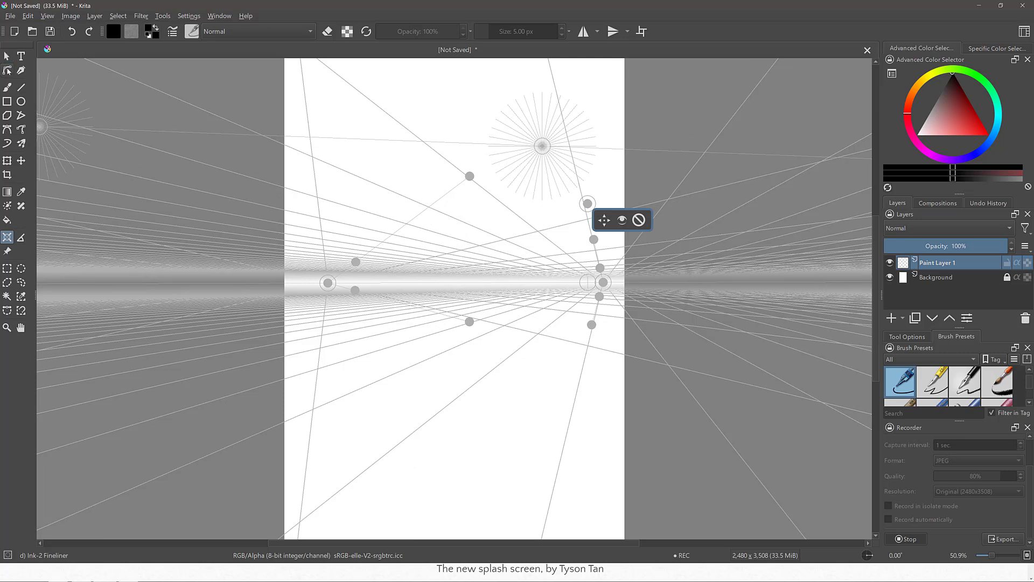
{"action": "left_click", "coordinate": [7, 87]}
{"action": "mouse_move", "coordinate": [462, 155]}
{"action": "left_mouse_down"}
{"action": "mouse_move", "coordinate": [431, 207]}
{"action": "mouse_move", "coordinate": [479, 244]}
{"action": "mouse_move", "coordinate": [455, 364]}
{"action": "mouse_move", "coordinate": [421, 143]}
{"action": "mouse_move", "coordinate": [429, 316]}
{"action": "mouse_move", "coordinate": [400, 228]}
{"action": "mouse_move", "coordinate": [411, 148]}
{"action": "mouse_move", "coordinate": [415, 210]}
{"action": "mouse_move", "coordinate": [455, 274]}
{"action": "mouse_move", "coordinate": [501, 380]}
{"action": "left_mouse_up"}
{"action": "left_click", "coordinate": [962, 382]}
{"action": "mouse_move", "coordinate": [411, 200]}
{"action": "left_mouse_down"}
{"action": "mouse_move", "coordinate": [441, 168]}
{"action": "mouse_move", "coordinate": [514, 218]}
{"action": "mouse_move", "coordinate": [561, 356]}
{"action": "mouse_move", "coordinate": [556, 282]}
{"action": "left_mouse_up"}
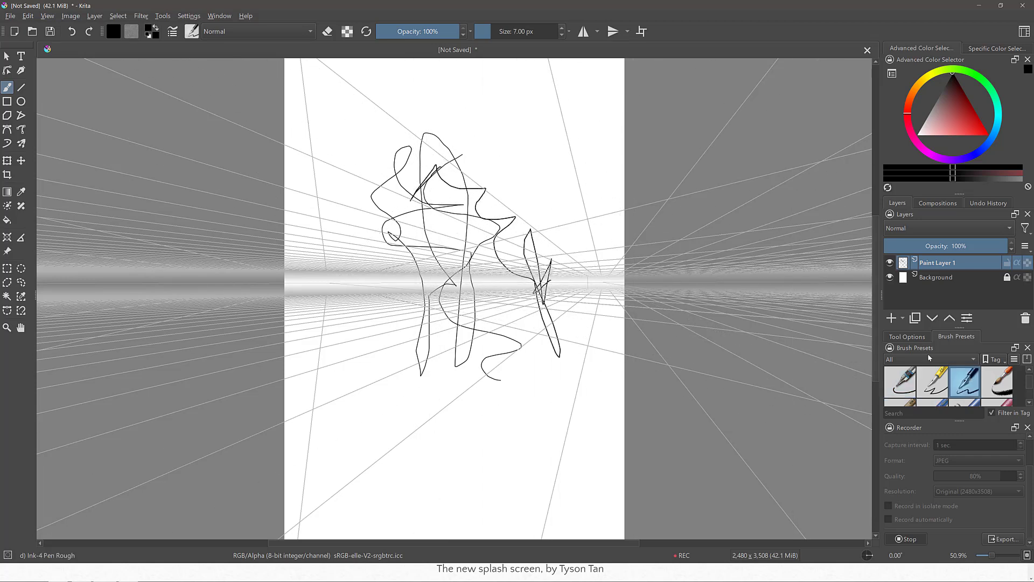
- Erase part of the sketch, paint a thick black Basic-2 Opacity stroke, and add red loops
{"action": "scroll", "coordinate": [956, 384], "scroll_direction": "up", "scroll_amount": 3}
{"action": "left_click", "coordinate": [957, 384]}
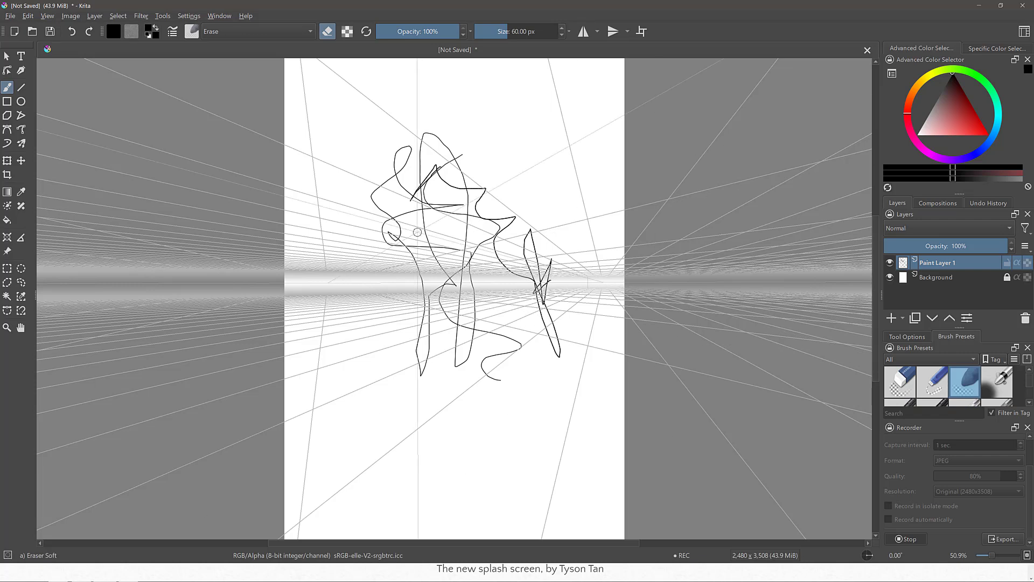
{"action": "scroll", "coordinate": [972, 399], "scroll_direction": "down", "scroll_amount": 3}
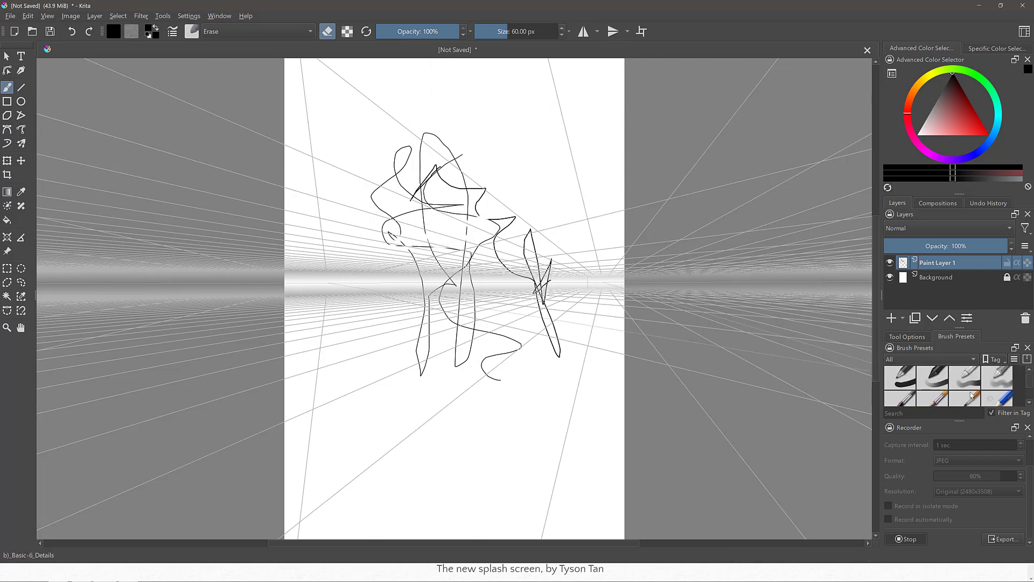
{"action": "left_click", "coordinate": [932, 376]}
{"action": "mouse_move", "coordinate": [471, 221]}
{"action": "left_mouse_down"}
{"action": "mouse_move", "coordinate": [379, 280]}
{"action": "mouse_move", "coordinate": [485, 370]}
{"action": "mouse_move", "coordinate": [561, 227]}
{"action": "left_mouse_up"}
{"action": "left_click", "coordinate": [981, 131]}
{"action": "mouse_move", "coordinate": [416, 151]}
{"action": "left_mouse_down"}
{"action": "mouse_move", "coordinate": [426, 139]}
{"action": "mouse_move", "coordinate": [389, 232]}
{"action": "mouse_move", "coordinate": [560, 254]}
{"action": "mouse_move", "coordinate": [474, 156]}
{"action": "mouse_move", "coordinate": [533, 216]}
{"action": "mouse_move", "coordinate": [565, 149]}
{"action": "left_mouse_up"}
{"action": "left_click_drag", "start_coordinate": [595, 186], "coordinate": [621, 260]}
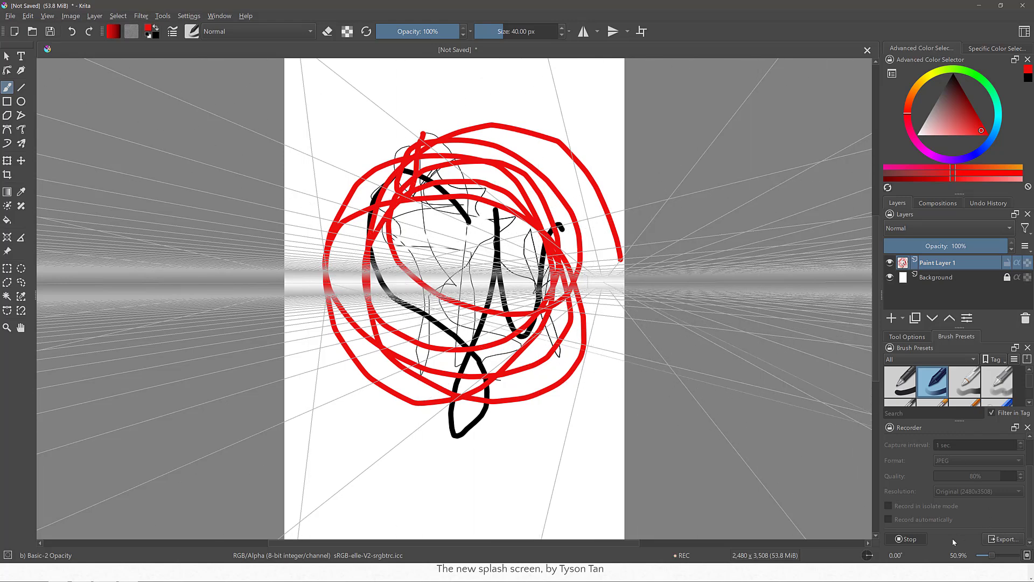
- Stop the recording and export the timelapse to the Desktop as MyAwesomeArt.mp4
{"action": "left_click", "coordinate": [911, 541]}
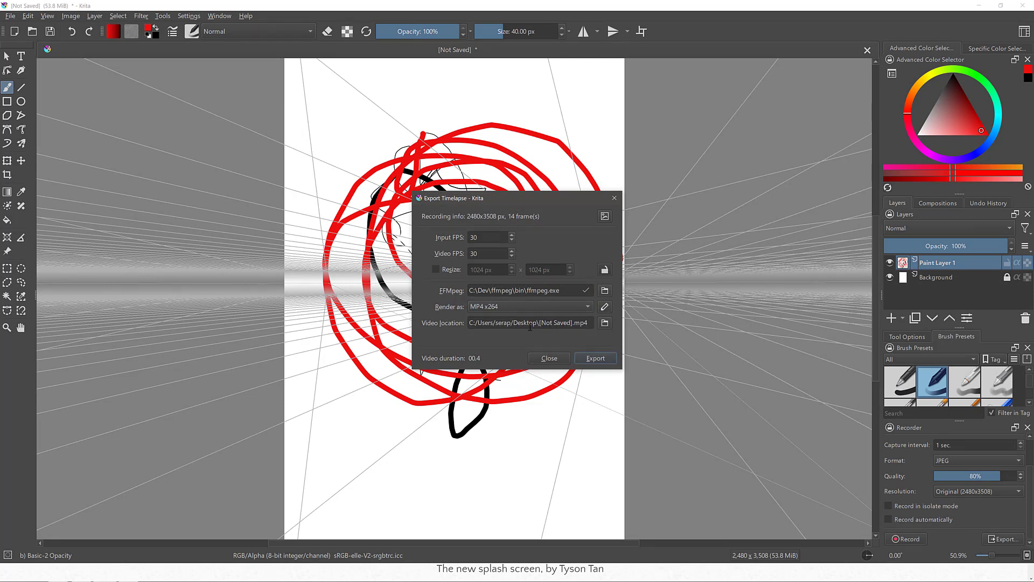
{"action": "left_click_drag", "start_coordinate": [540, 324], "coordinate": [575, 324]}
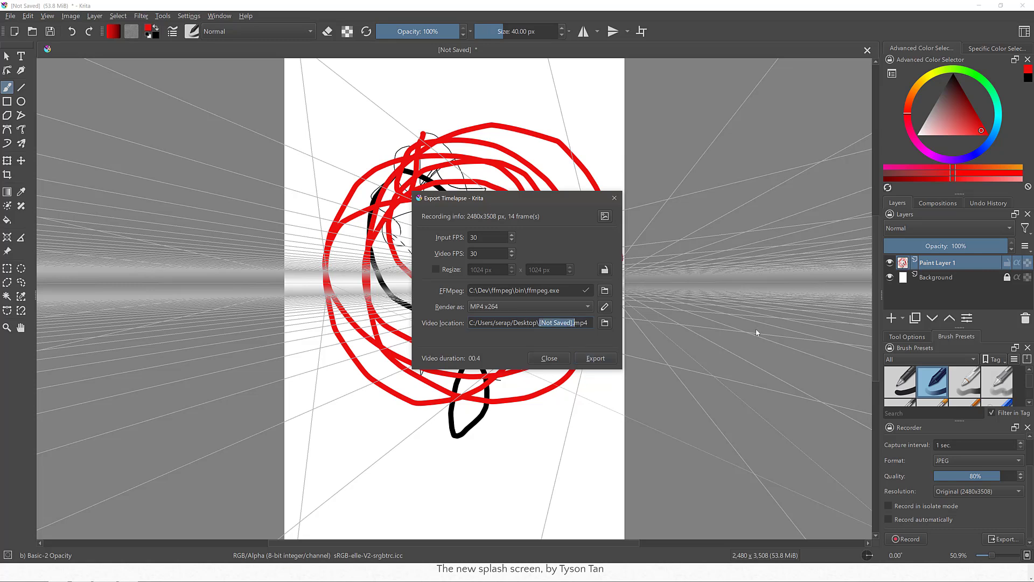
{"action": "type", "text": "MyAwesomeArt."}
{"action": "left_click", "coordinate": [588, 359]}
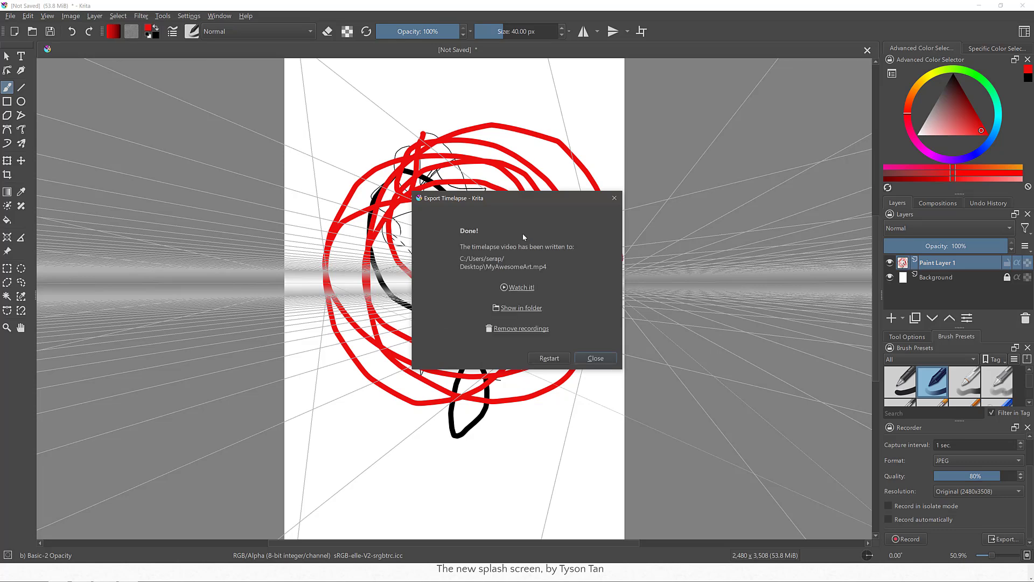
- Watch the MyAwesomeArt timelapse, replay it several times, then close the player and export dialog
{"action": "left_click", "coordinate": [503, 287]}
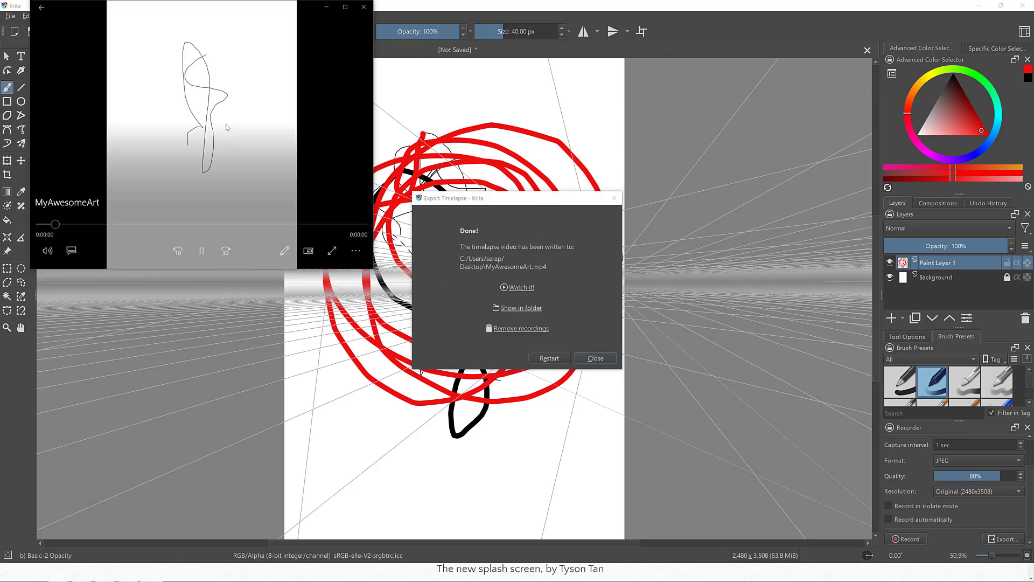
{"action": "left_click_drag", "start_coordinate": [247, 7], "coordinate": [544, 104]}
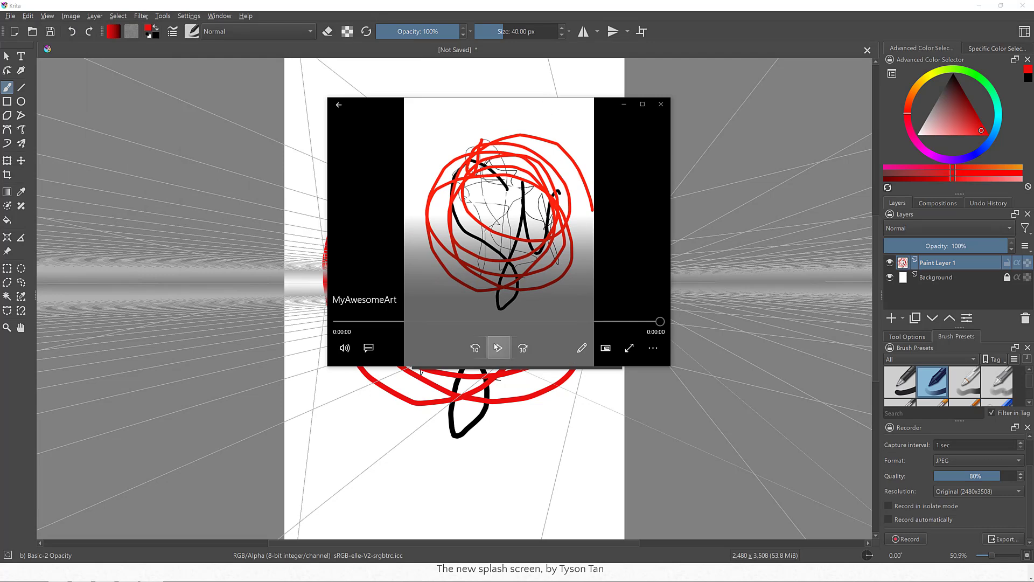
{"action": "left_click", "coordinate": [496, 347]}
{"action": "left_click", "coordinate": [498, 348]}
{"action": "left_click", "coordinate": [498, 347]}
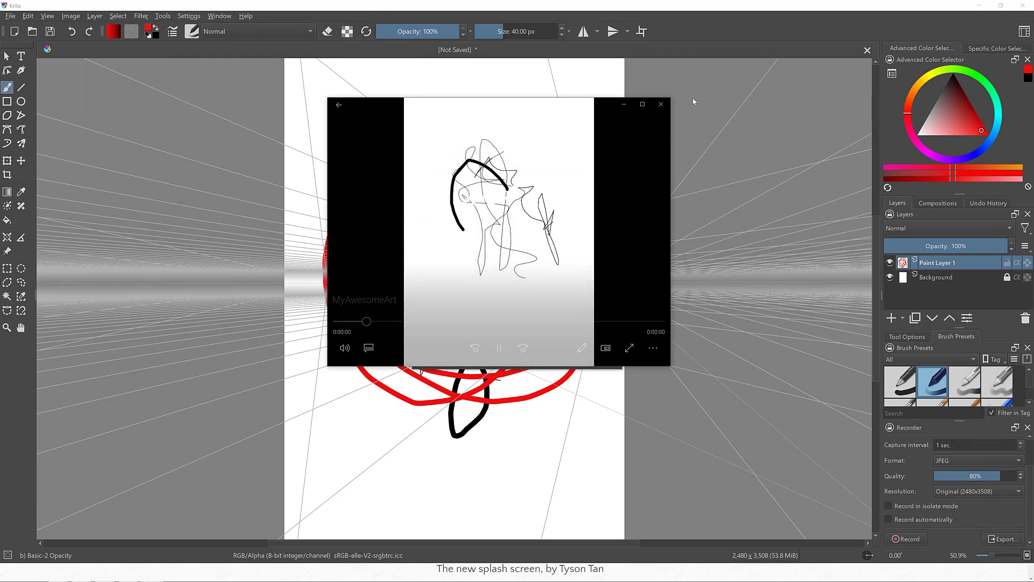
{"action": "left_click", "coordinate": [666, 111]}
{"action": "left_click", "coordinate": [615, 198]}
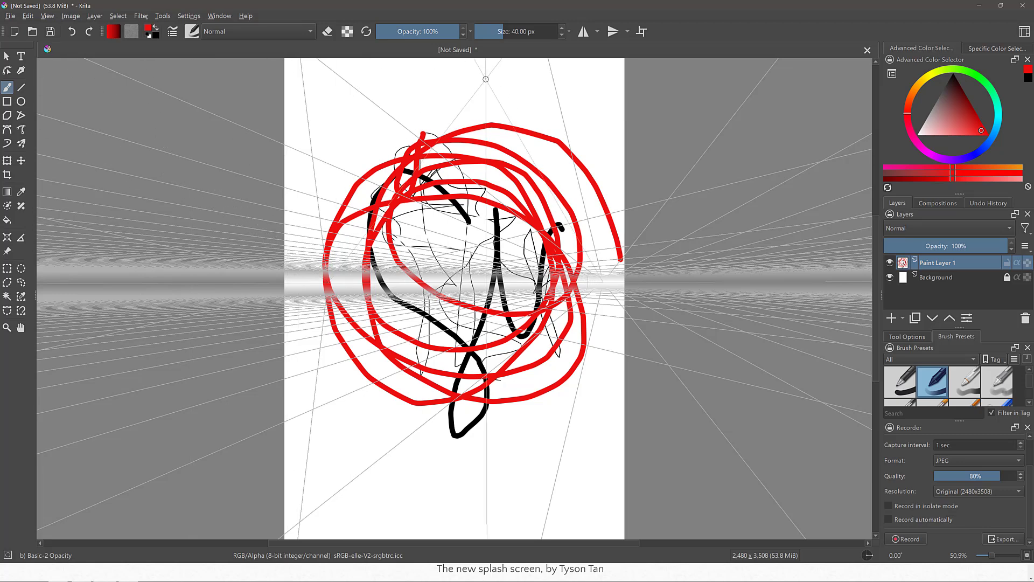
- Switch to the browser and scroll the Krita 5.0 beta post down to its highlights list
{"action": "key", "text": "alt+Tab"}
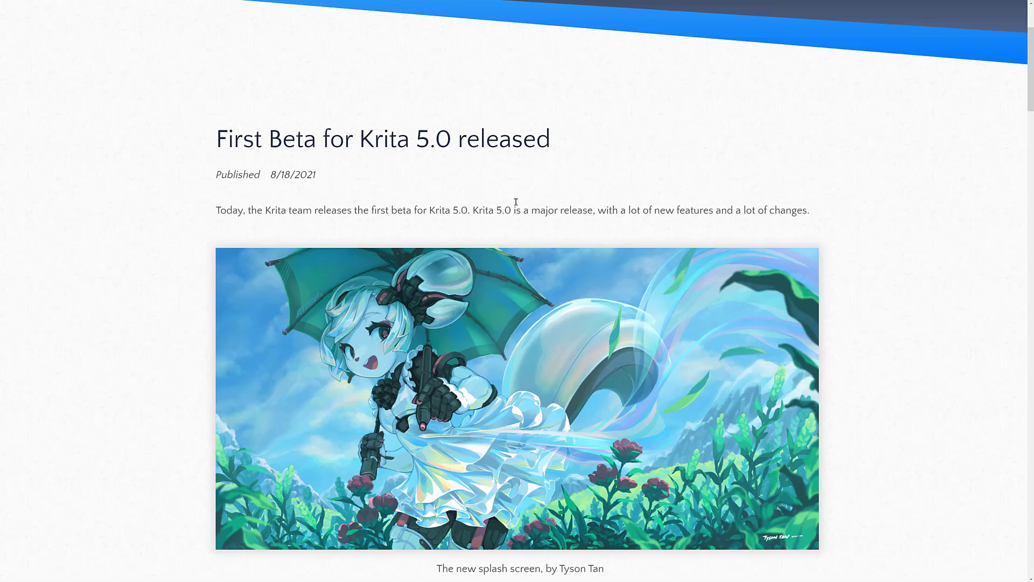
{"action": "scroll", "coordinate": [538, 210], "scroll_direction": "down", "scroll_amount": 7}
{"action": "scroll", "coordinate": [538, 210], "scroll_direction": "down", "scroll_amount": 2}
{"action": "scroll", "coordinate": [537, 210], "scroll_direction": "down", "scroll_amount": 3}
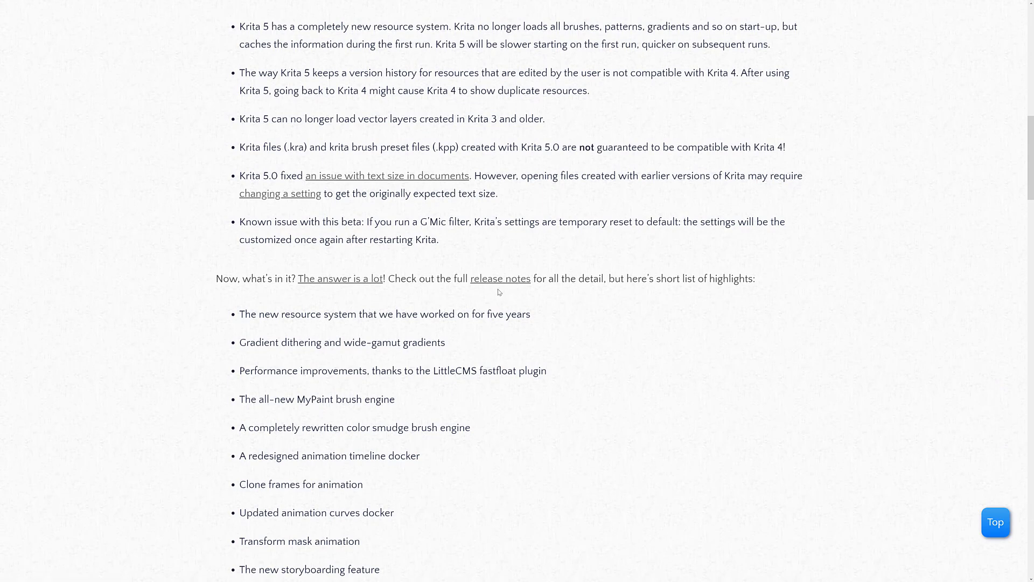
{"action": "scroll", "coordinate": [524, 307], "scroll_direction": "down", "scroll_amount": 3}
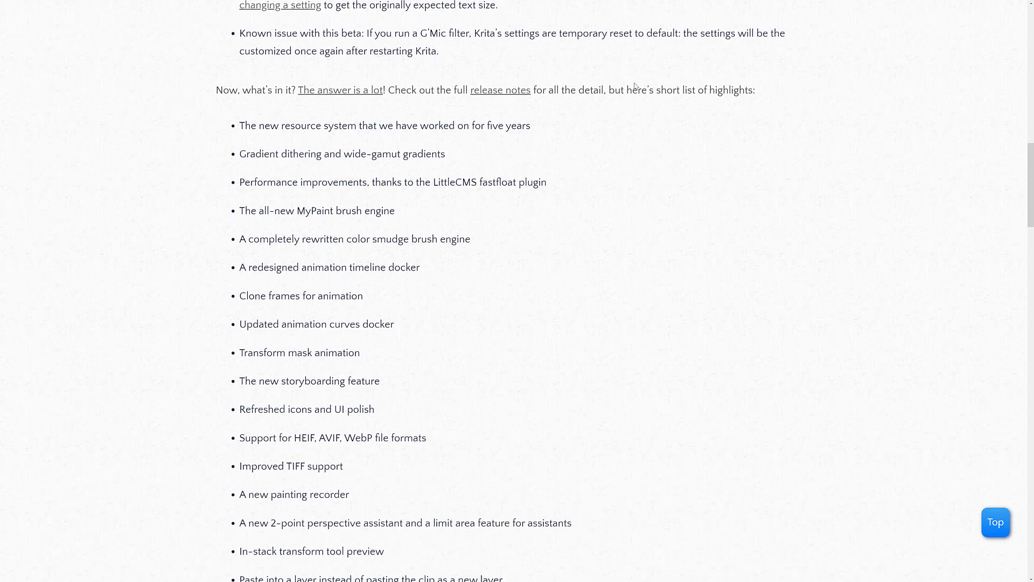
{"action": "scroll", "coordinate": [318, 91], "scroll_direction": "down", "scroll_amount": 1}
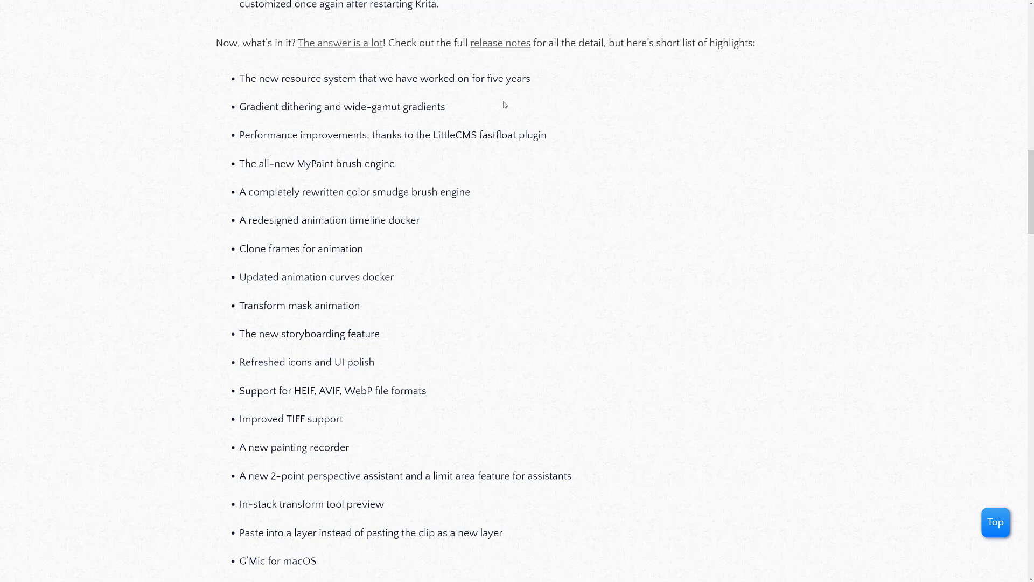
- Scroll past the highlights, briefly highlight 'G'Mic for macOS', then jump back to the article top
{"action": "scroll", "coordinate": [536, 120], "scroll_direction": "down", "scroll_amount": 2}
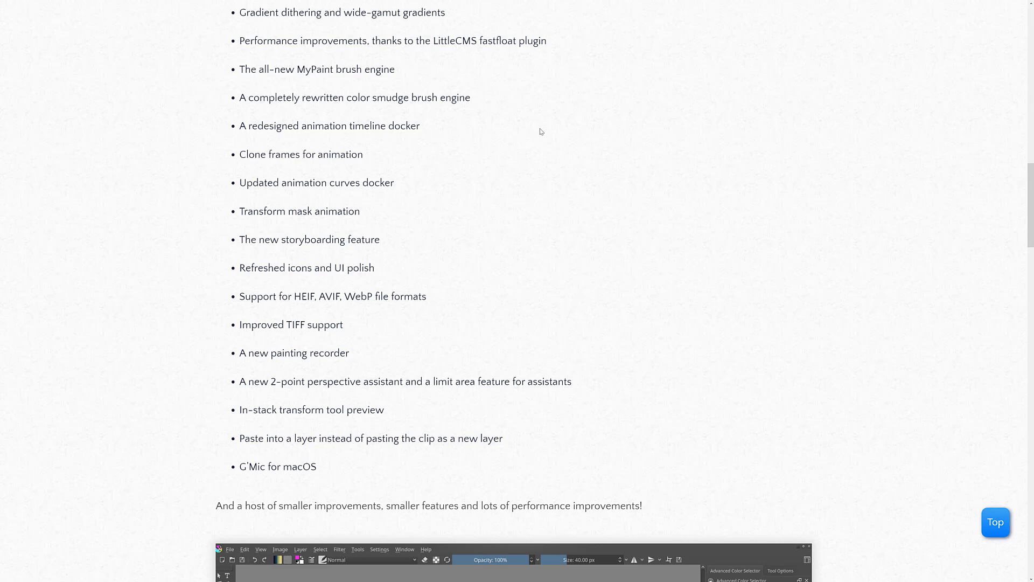
{"action": "scroll", "coordinate": [563, 181], "scroll_direction": "down", "scroll_amount": 2}
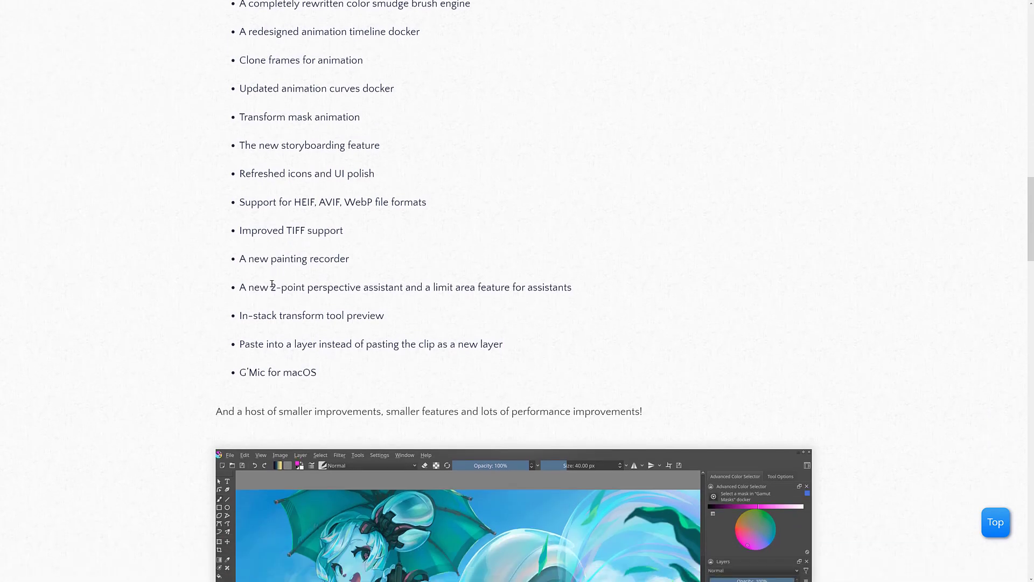
{"action": "scroll", "coordinate": [340, 285], "scroll_direction": "down", "scroll_amount": 1}
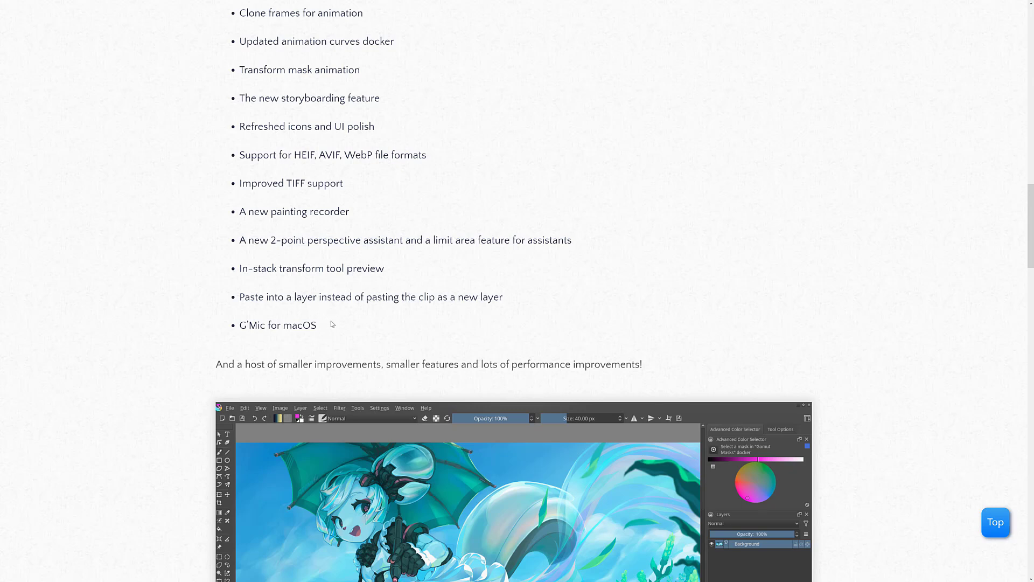
{"action": "left_click_drag", "start_coordinate": [332, 324], "coordinate": [182, 321]}
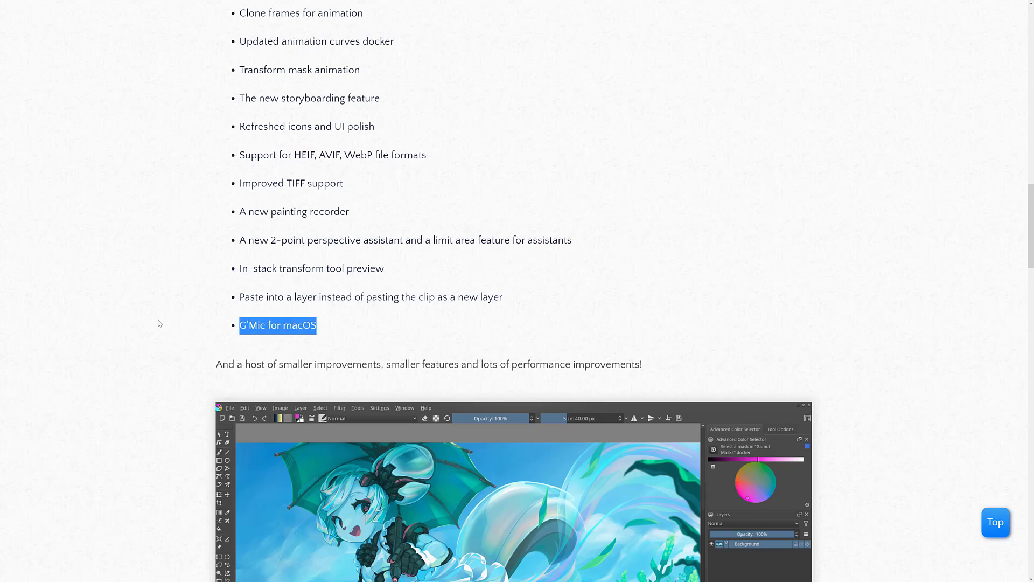
{"action": "left_click", "coordinate": [534, 289]}
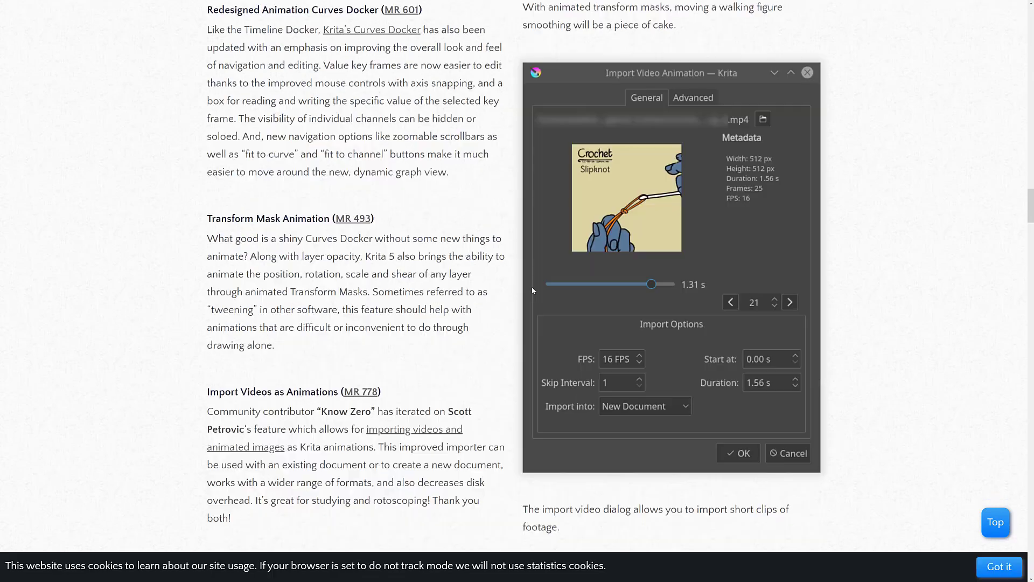
{"action": "key", "text": "Home"}
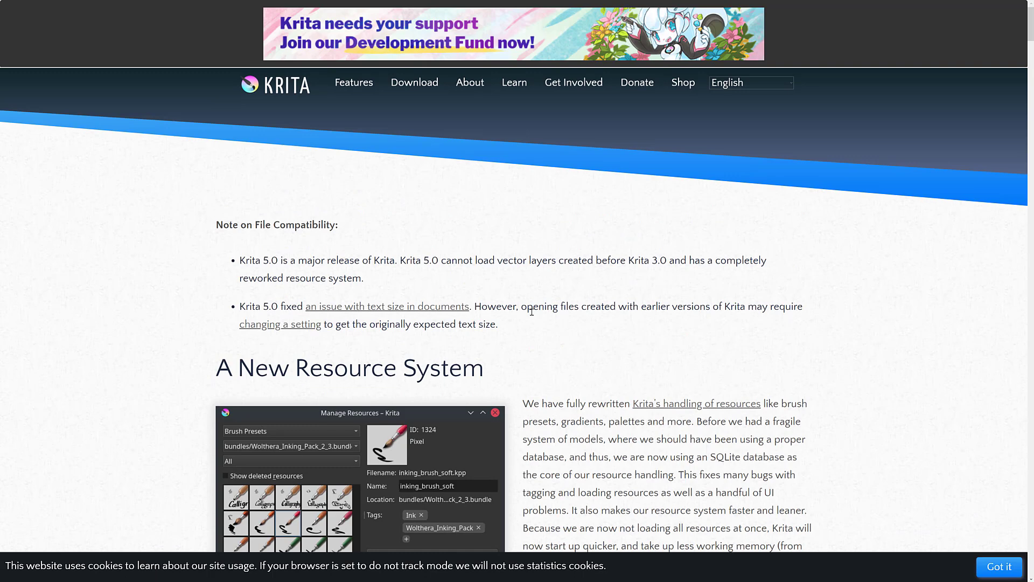
- In the Resource System section, highlight the 200 MB less RAM and SQLite database mentions
{"action": "scroll", "coordinate": [532, 311], "scroll_direction": "down", "scroll_amount": 3}
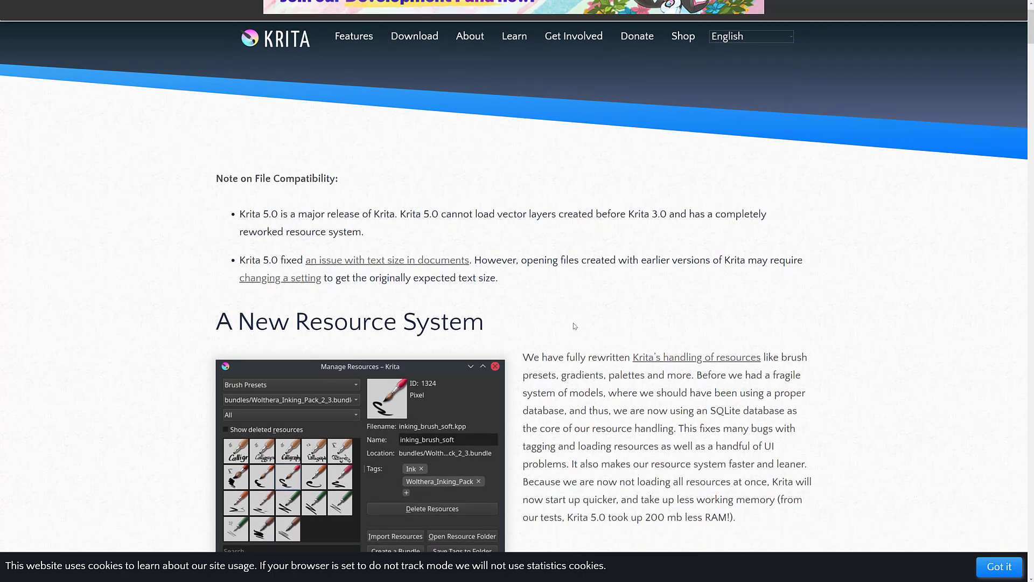
{"action": "scroll", "coordinate": [574, 329], "scroll_direction": "down", "scroll_amount": 1}
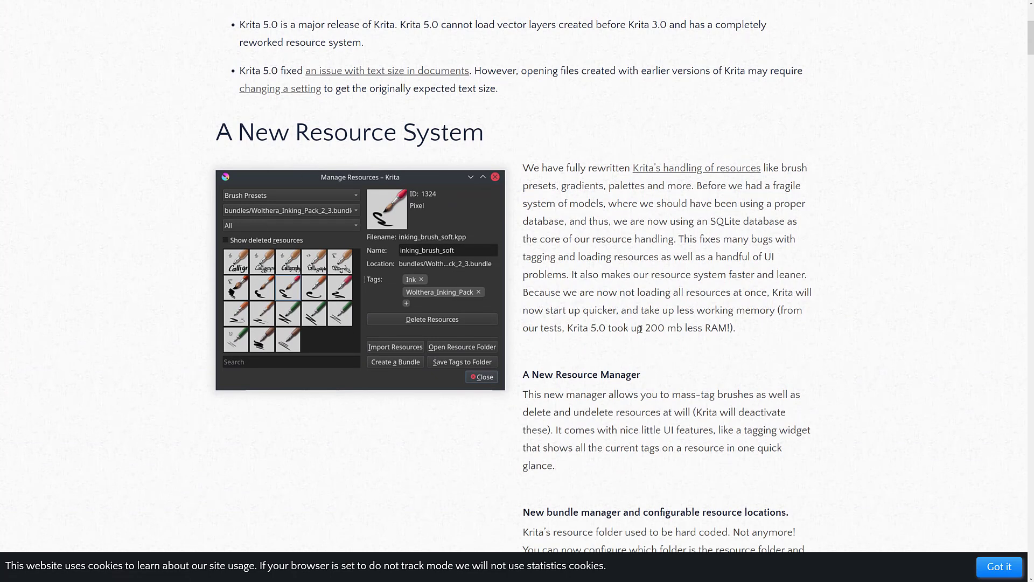
{"action": "left_click_drag", "start_coordinate": [643, 329], "coordinate": [753, 330]}
{"action": "left_click", "coordinate": [703, 310]}
{"action": "left_click_drag", "start_coordinate": [702, 224], "coordinate": [778, 224]}
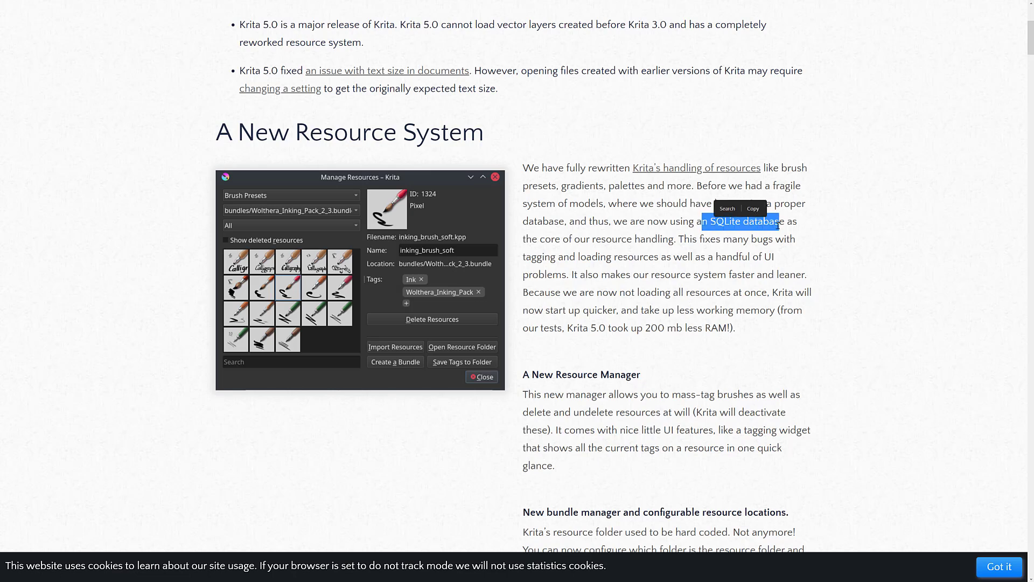
{"action": "left_click", "coordinate": [677, 234]}
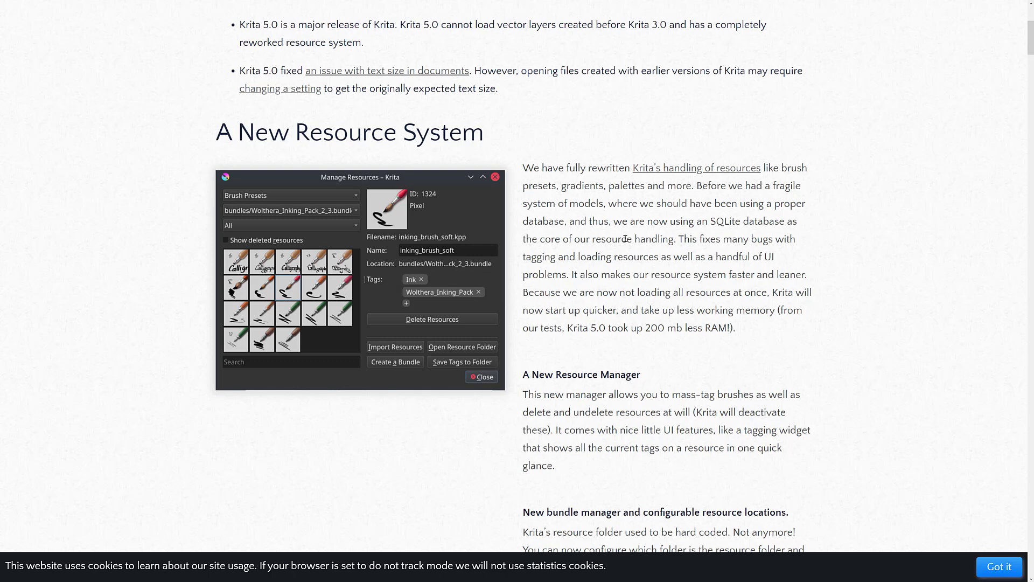
- Scroll through Colors and Gradients and Brushes down to the Animation section
{"action": "scroll", "coordinate": [792, 299], "scroll_direction": "down", "scroll_amount": 2}
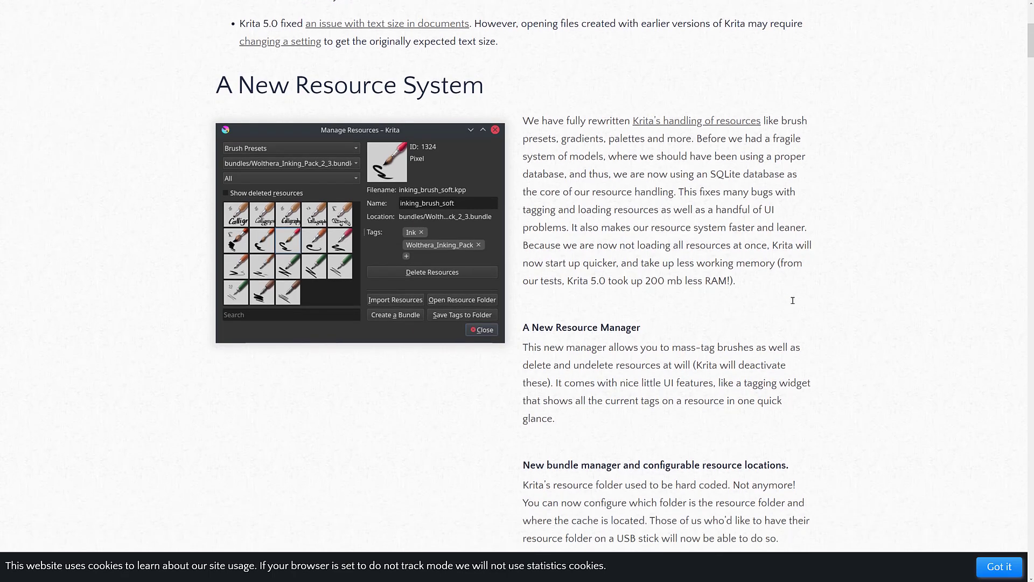
{"action": "scroll", "coordinate": [792, 299], "scroll_direction": "down", "scroll_amount": 2}
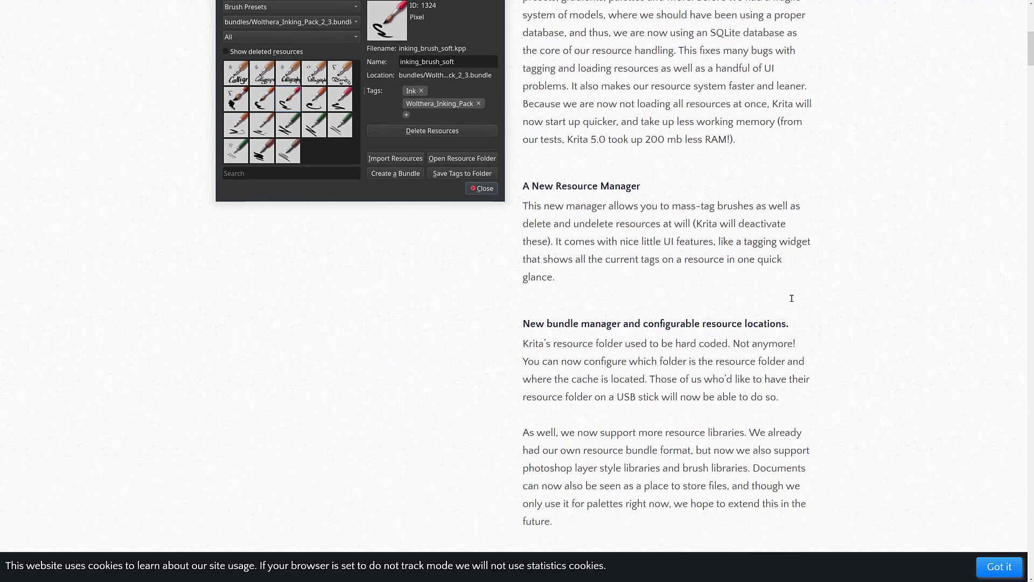
{"action": "scroll", "coordinate": [792, 298], "scroll_direction": "down", "scroll_amount": 2}
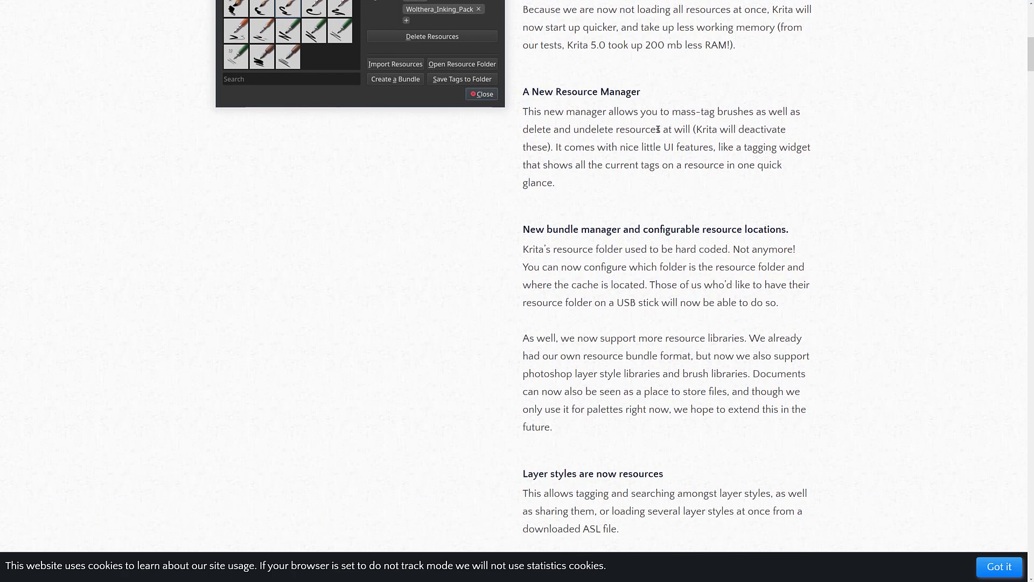
{"action": "scroll", "coordinate": [662, 135], "scroll_direction": "down", "scroll_amount": 3}
{"action": "scroll", "coordinate": [663, 139], "scroll_direction": "down", "scroll_amount": 3}
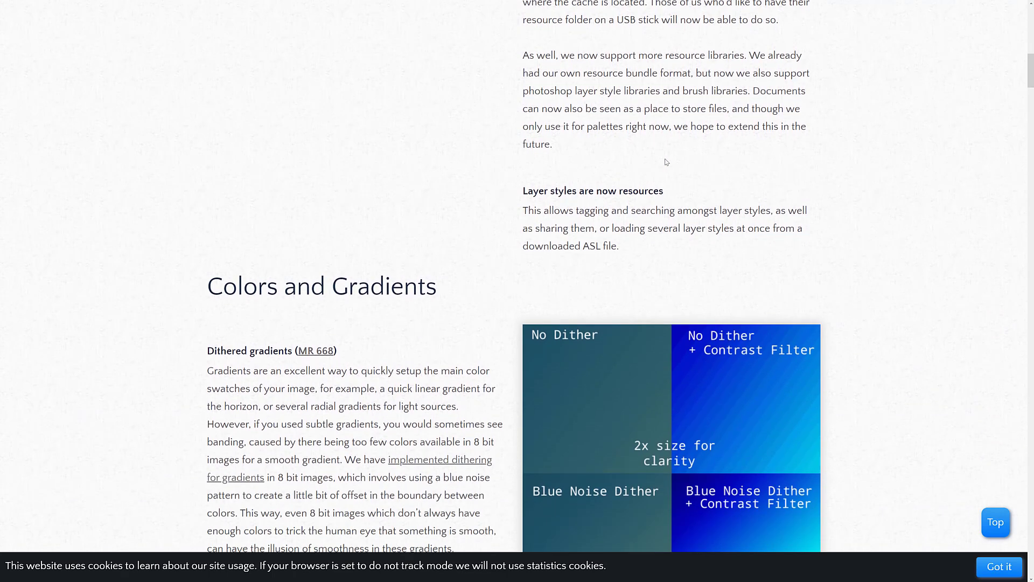
{"action": "scroll", "coordinate": [667, 162], "scroll_direction": "down", "scroll_amount": 4}
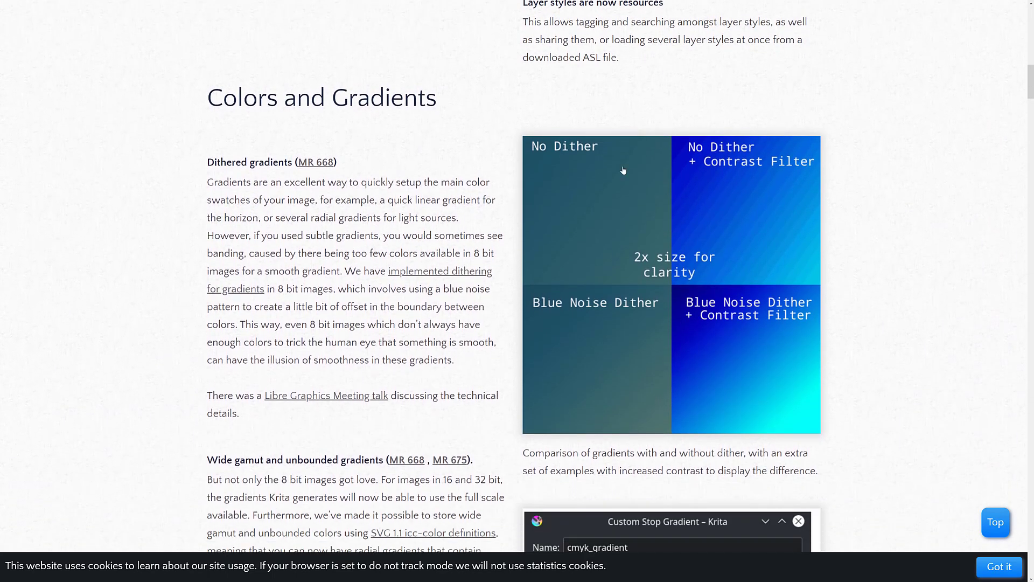
{"action": "scroll", "coordinate": [653, 166], "scroll_direction": "down", "scroll_amount": 1}
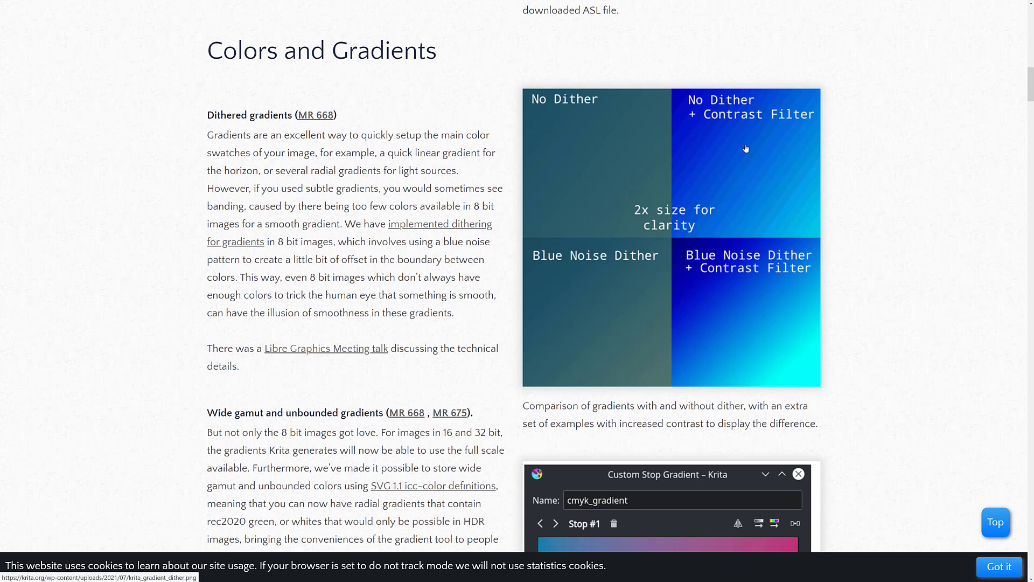
{"action": "scroll", "coordinate": [462, 350], "scroll_direction": "down", "scroll_amount": 8}
{"action": "scroll", "coordinate": [461, 350], "scroll_direction": "down", "scroll_amount": 11}
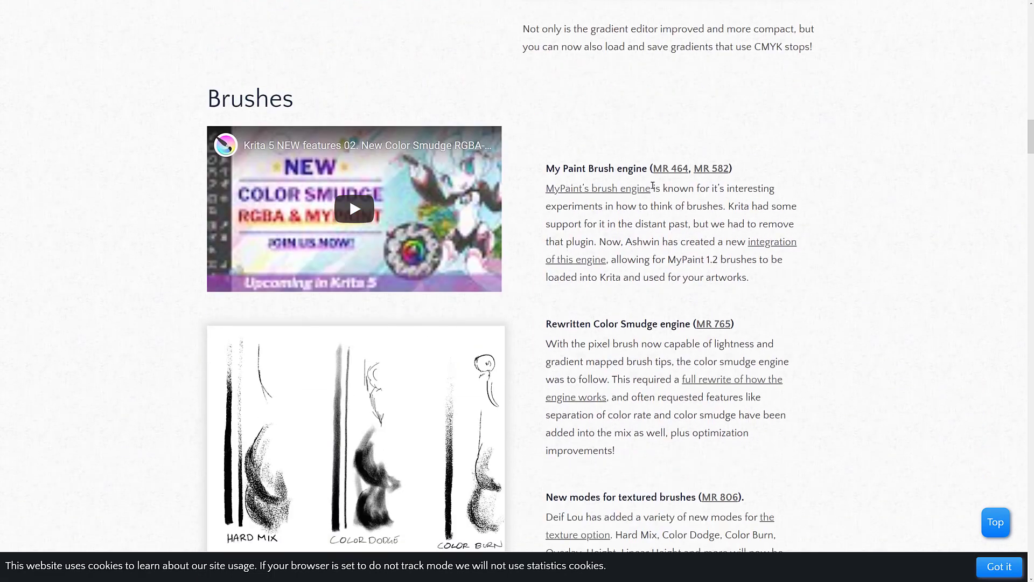
{"action": "left_click_drag", "start_coordinate": [568, 168], "coordinate": [690, 242]}
{"action": "scroll", "coordinate": [694, 251], "scroll_direction": "down", "scroll_amount": 3}
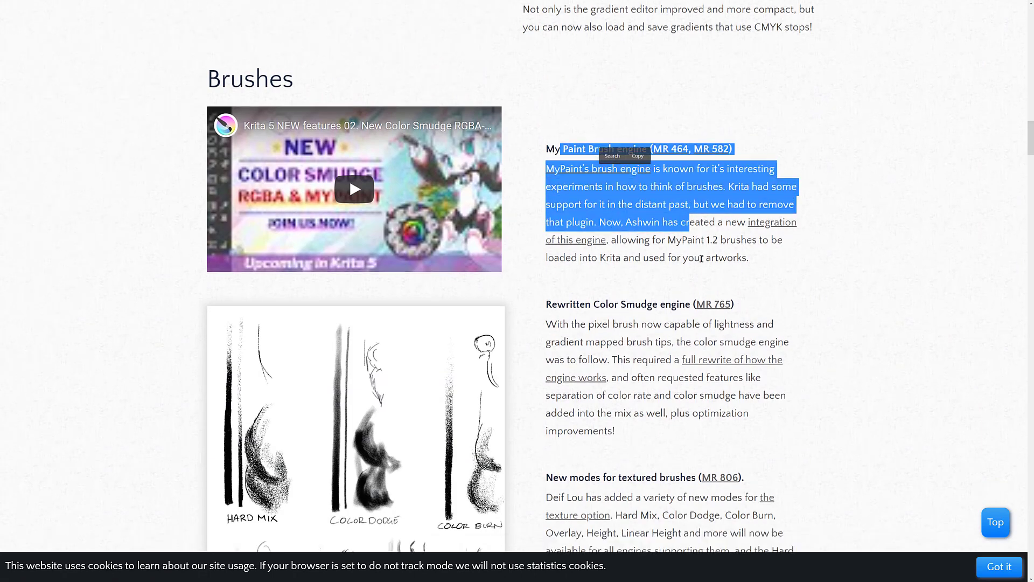
{"action": "scroll", "coordinate": [694, 252], "scroll_direction": "down", "scroll_amount": 12}
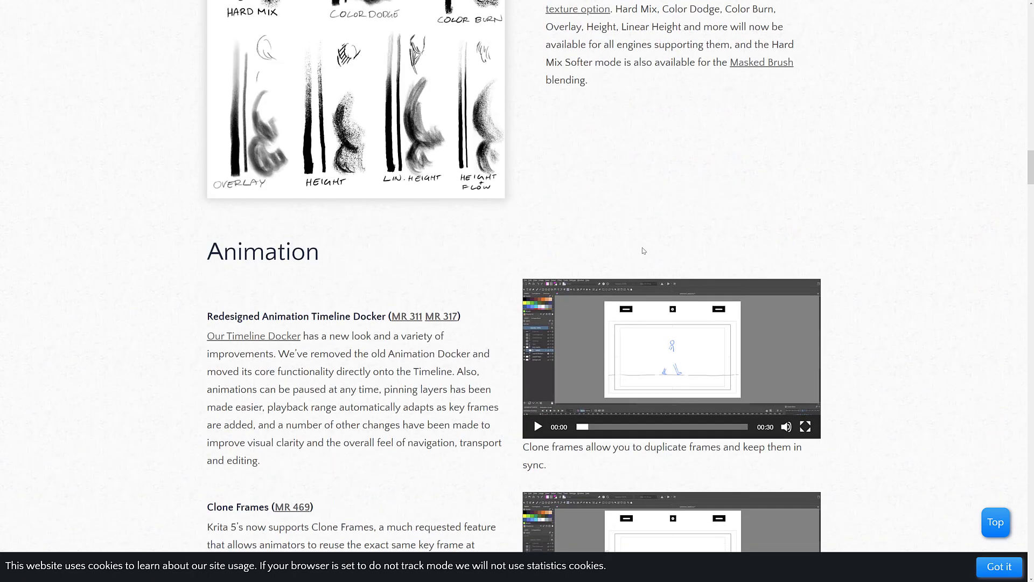
{"action": "scroll", "coordinate": [369, 285], "scroll_direction": "down", "scroll_amount": 1}
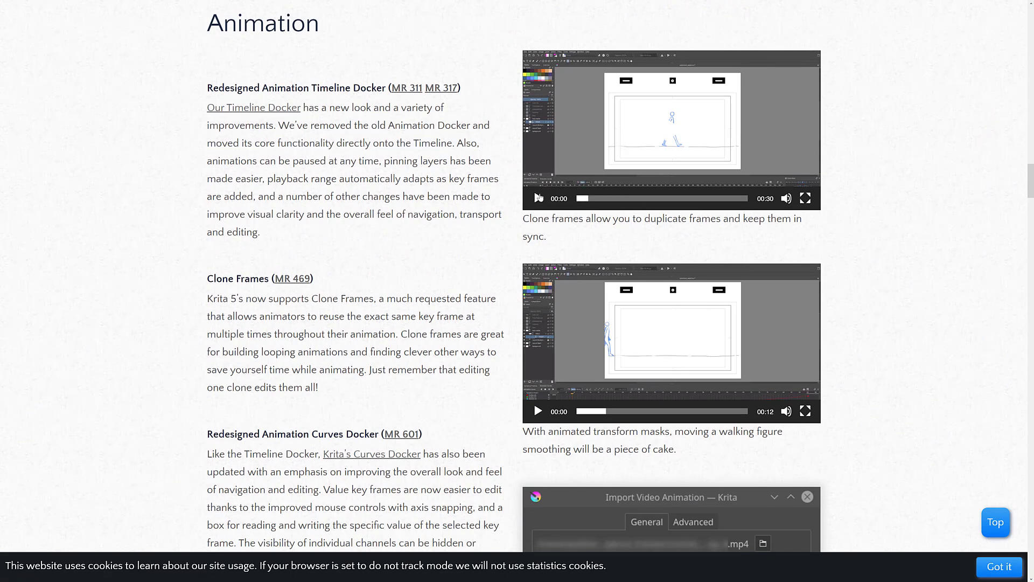
- Play and pause the Timeline Docker demo video, then scroll down to the Storyboarding section
{"action": "left_click", "coordinate": [536, 199]}
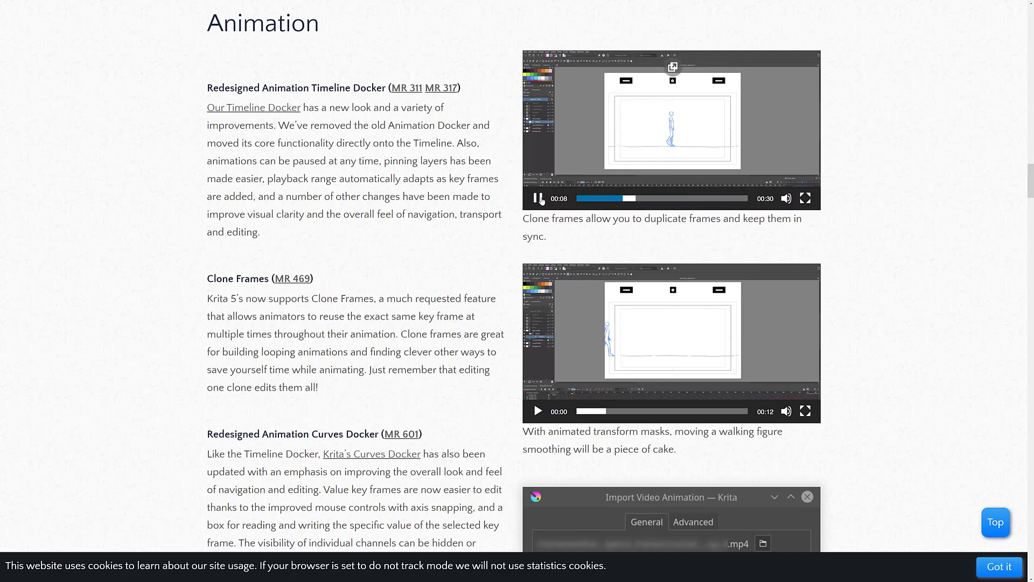
{"action": "left_click", "coordinate": [539, 199]}
{"action": "scroll", "coordinate": [457, 230], "scroll_direction": "down", "scroll_amount": 3}
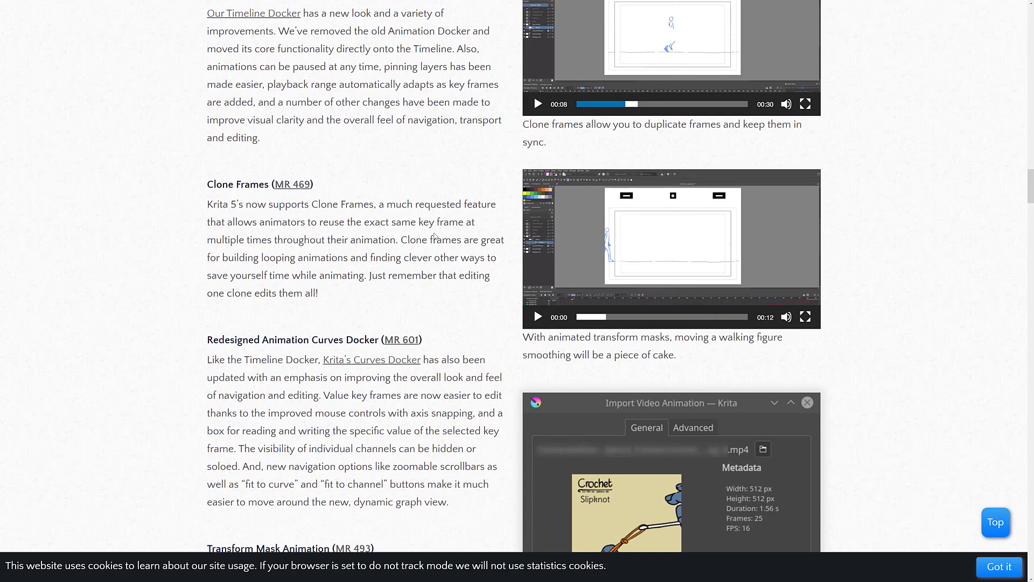
{"action": "scroll", "coordinate": [435, 236], "scroll_direction": "down", "scroll_amount": 1}
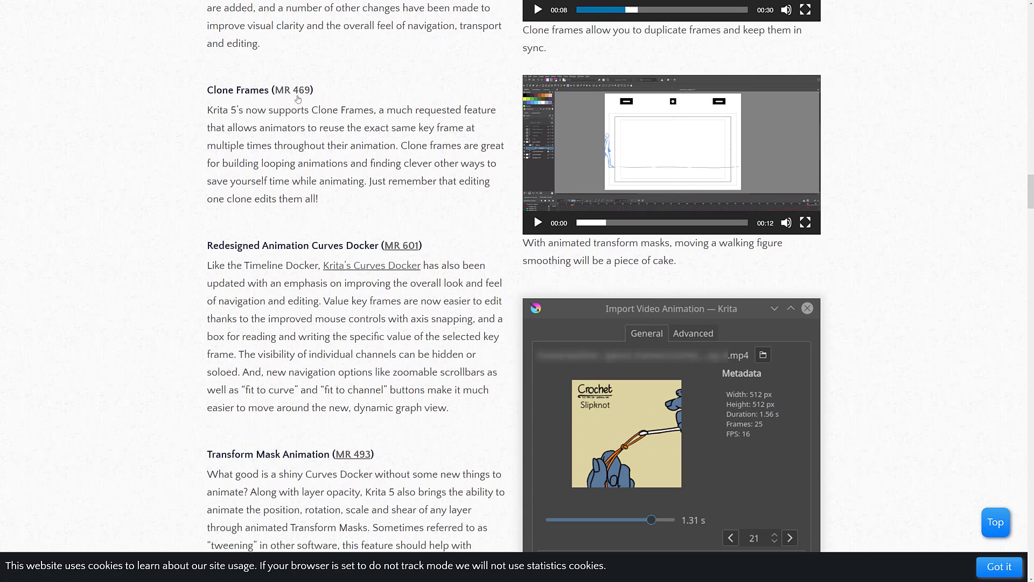
{"action": "scroll", "coordinate": [336, 120], "scroll_direction": "down", "scroll_amount": 6}
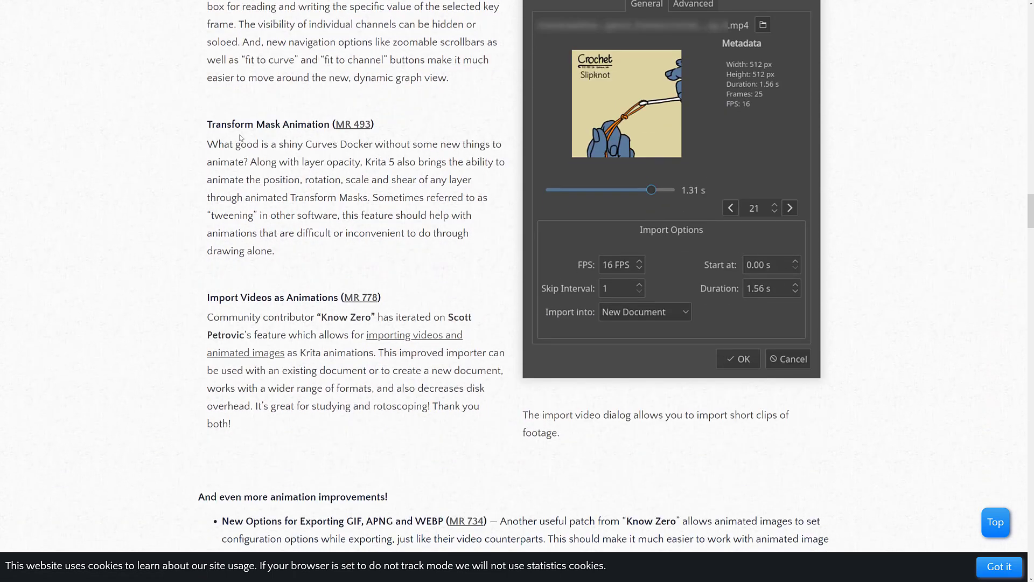
{"action": "scroll", "coordinate": [300, 198], "scroll_direction": "down", "scroll_amount": 2}
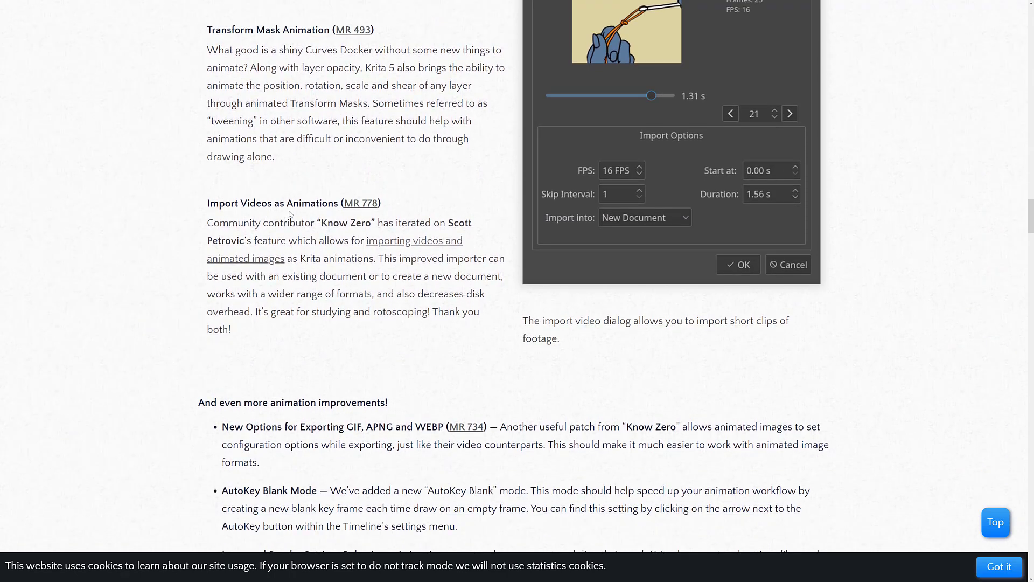
{"action": "scroll", "coordinate": [315, 204], "scroll_direction": "down", "scroll_amount": 3}
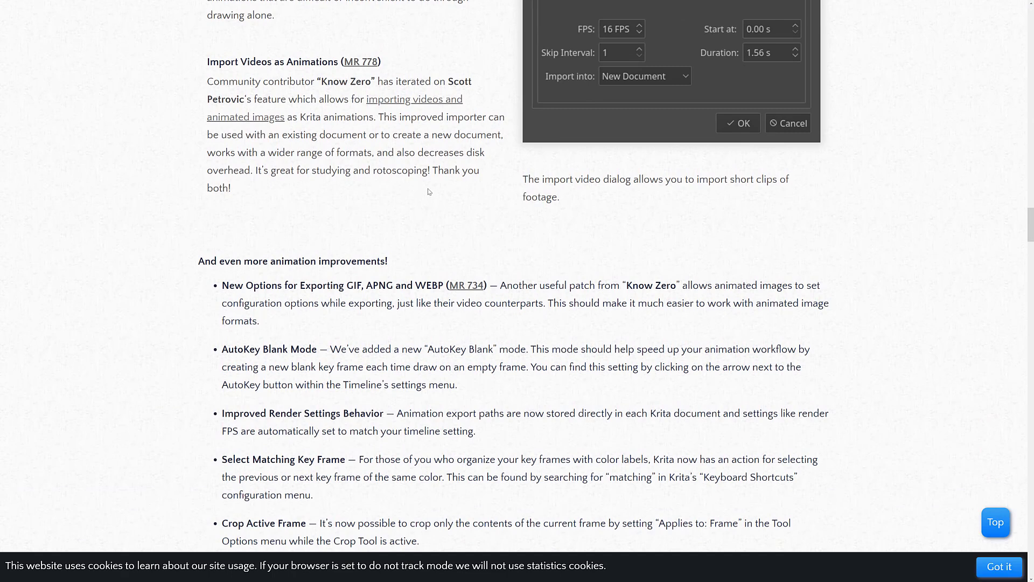
{"action": "scroll", "coordinate": [428, 188], "scroll_direction": "down", "scroll_amount": 3}
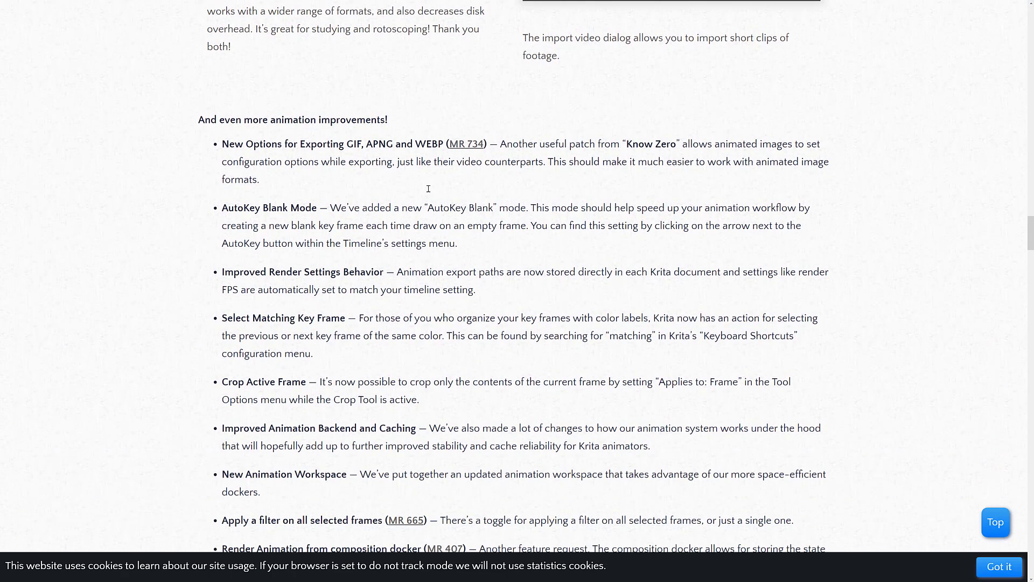
{"action": "scroll", "coordinate": [345, 212], "scroll_direction": "down", "scroll_amount": 6}
{"action": "scroll", "coordinate": [345, 262], "scroll_direction": "down", "scroll_amount": 5}
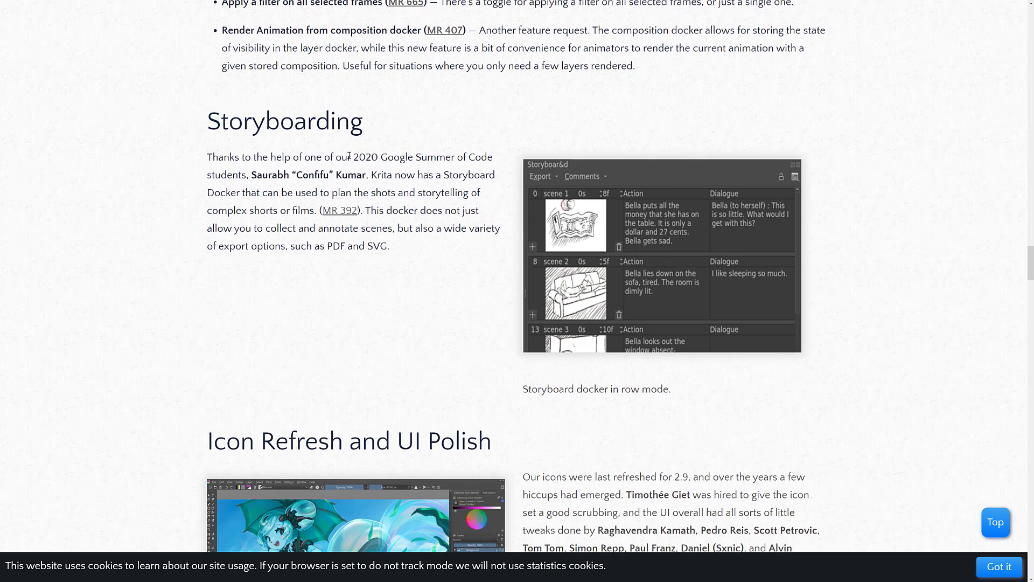
{"action": "left_click_drag", "start_coordinate": [347, 157], "coordinate": [500, 160]}
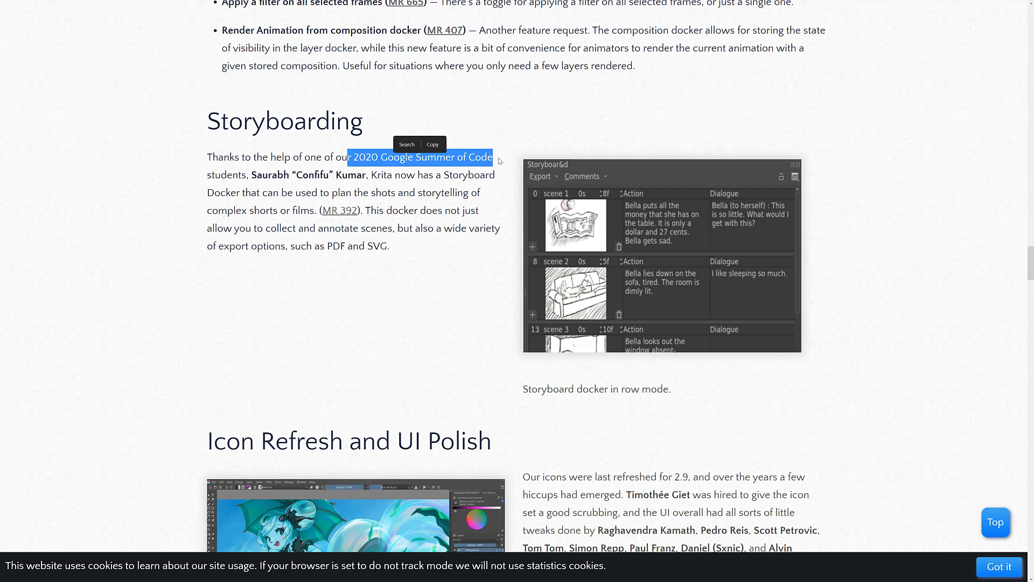
{"action": "left_click", "coordinate": [451, 175]}
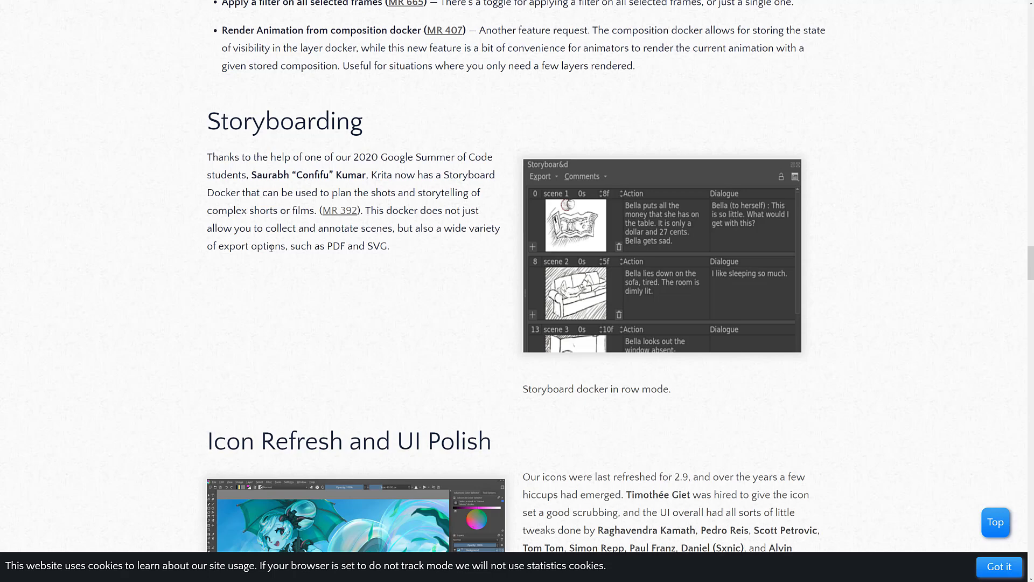
- Scroll through the rest of the release notes down to the page footer
{"action": "scroll", "coordinate": [506, 280], "scroll_direction": "down", "scroll_amount": 3}
{"action": "scroll", "coordinate": [665, 282], "scroll_direction": "down", "scroll_amount": 4}
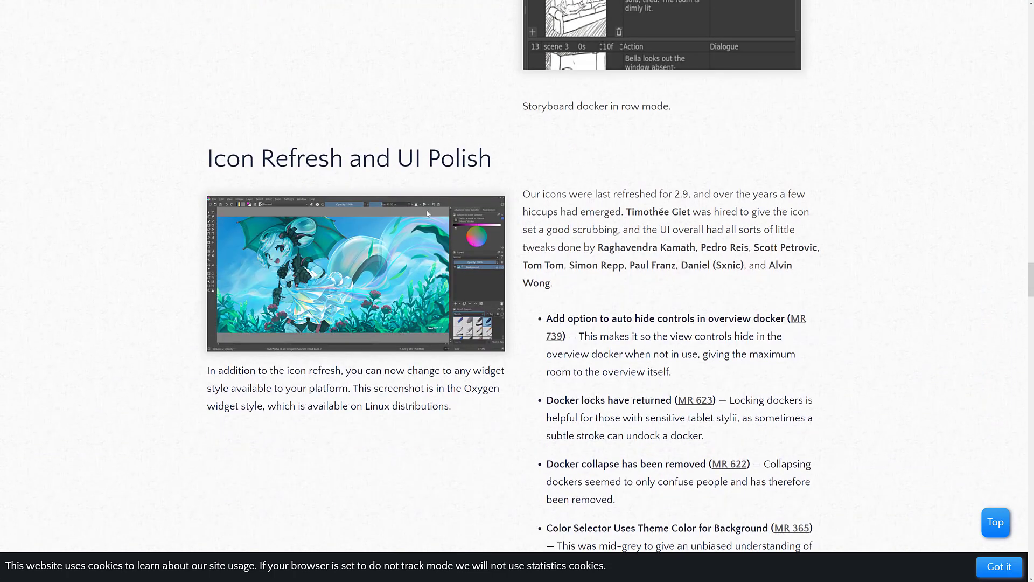
{"action": "scroll", "coordinate": [749, 267], "scroll_direction": "down", "scroll_amount": 5}
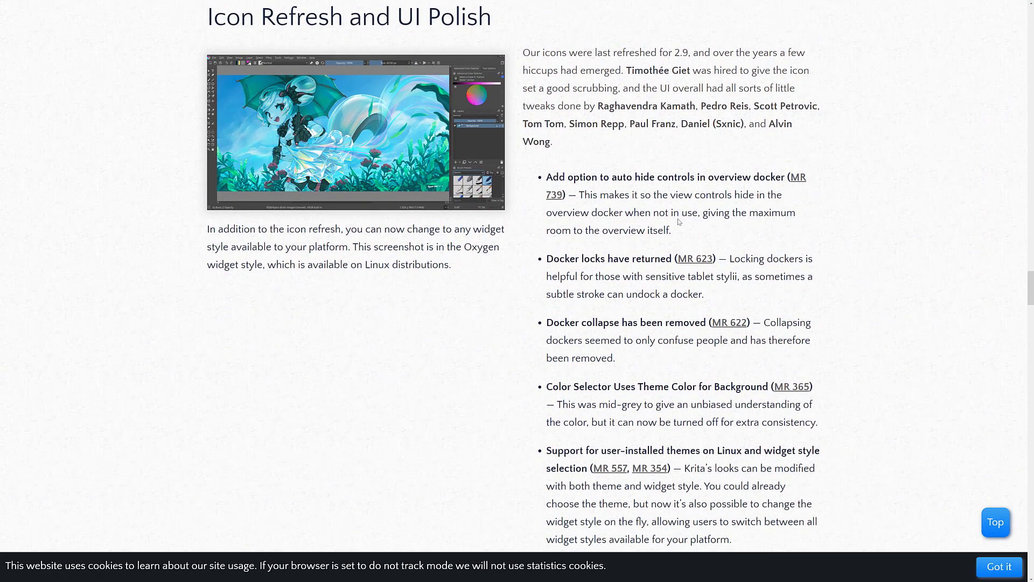
{"action": "scroll", "coordinate": [703, 125], "scroll_direction": "up", "scroll_amount": 4}
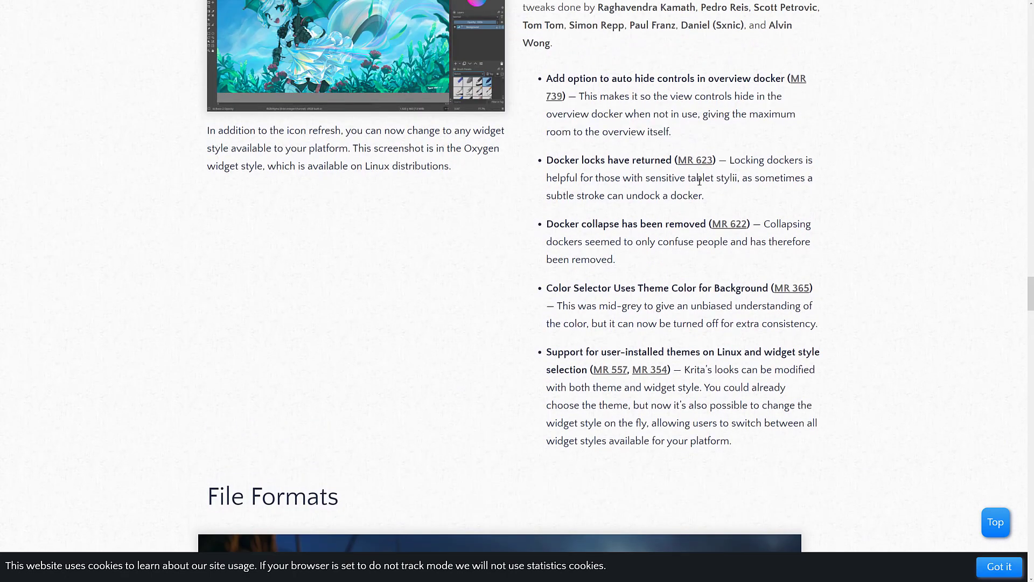
{"action": "scroll", "coordinate": [624, 273], "scroll_direction": "down", "scroll_amount": 3}
{"action": "scroll", "coordinate": [624, 273], "scroll_direction": "down", "scroll_amount": 12}
{"action": "scroll", "coordinate": [574, 259], "scroll_direction": "down", "scroll_amount": 10}
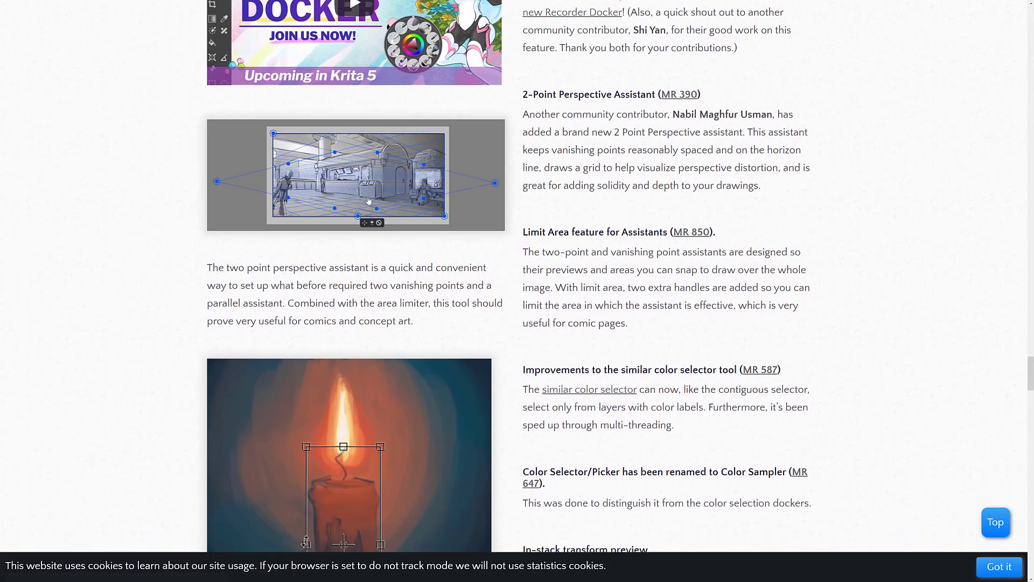
{"action": "scroll", "coordinate": [681, 291], "scroll_direction": "down", "scroll_amount": 3}
{"action": "scroll", "coordinate": [682, 286], "scroll_direction": "down", "scroll_amount": 10}
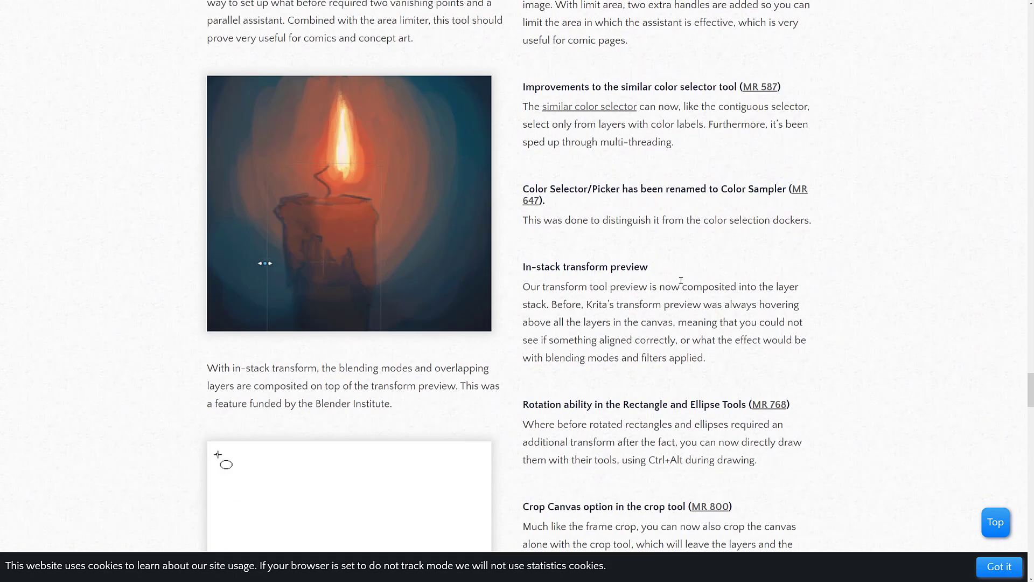
{"action": "scroll", "coordinate": [678, 271], "scroll_direction": "down", "scroll_amount": 10}
{"action": "scroll", "coordinate": [333, 262], "scroll_direction": "down", "scroll_amount": 20}
{"action": "scroll", "coordinate": [531, 267], "scroll_direction": "down", "scroll_amount": 8}
- Scroll back up and go to the krita.org Download page from the nav bar
{"action": "scroll", "coordinate": [536, 258], "scroll_direction": "up", "scroll_amount": 20}
{"action": "scroll", "coordinate": [544, 251], "scroll_direction": "up", "scroll_amount": 20}
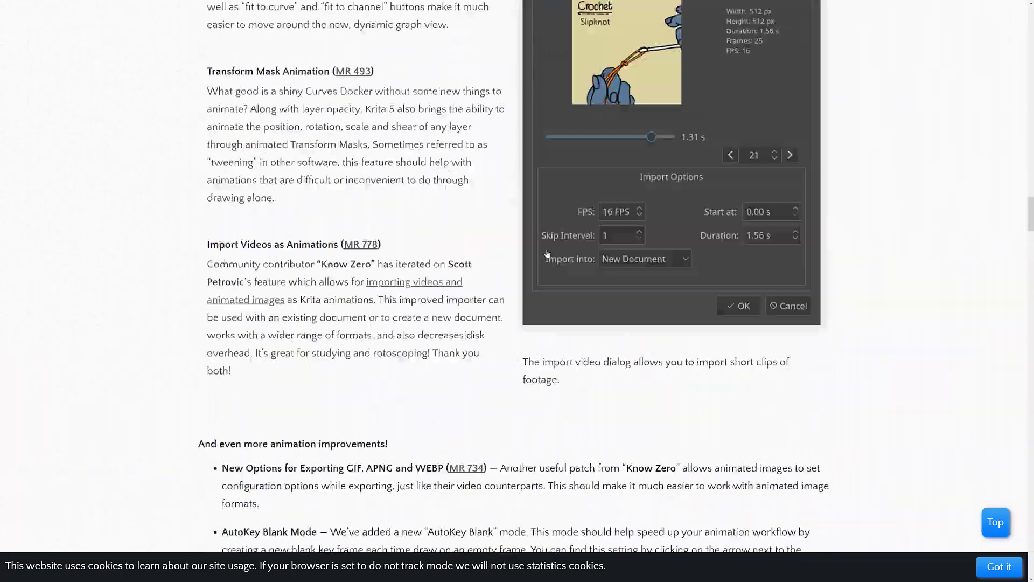
{"action": "scroll", "coordinate": [547, 248], "scroll_direction": "down", "scroll_amount": 20}
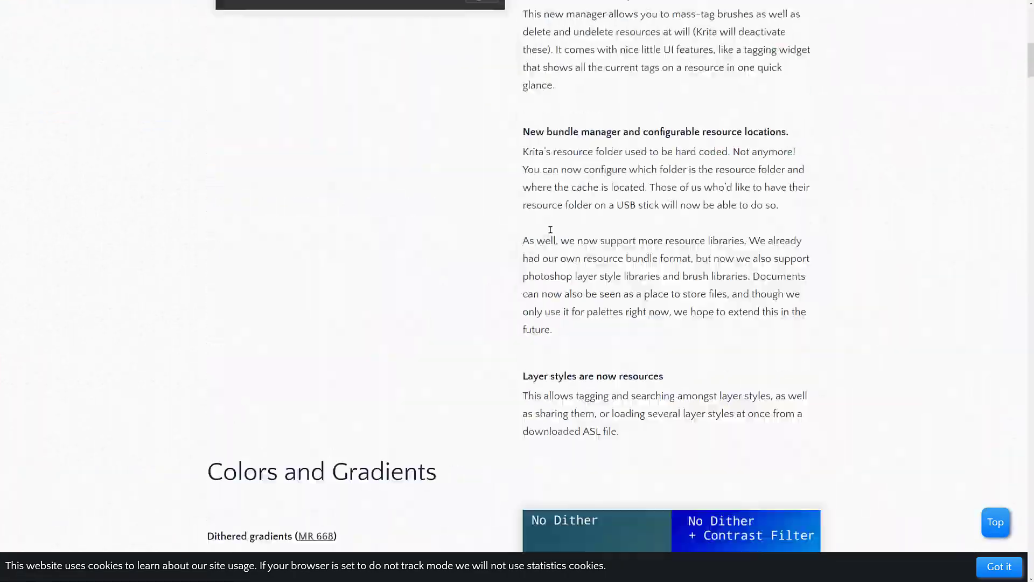
{"action": "scroll", "coordinate": [551, 240], "scroll_direction": "up", "scroll_amount": 20}
{"action": "left_click", "coordinate": [421, 82]}
- Briefly leave and restore full-screen view, then browse the krita.org Download page's All Download Versions
{"action": "key", "text": "F11"}
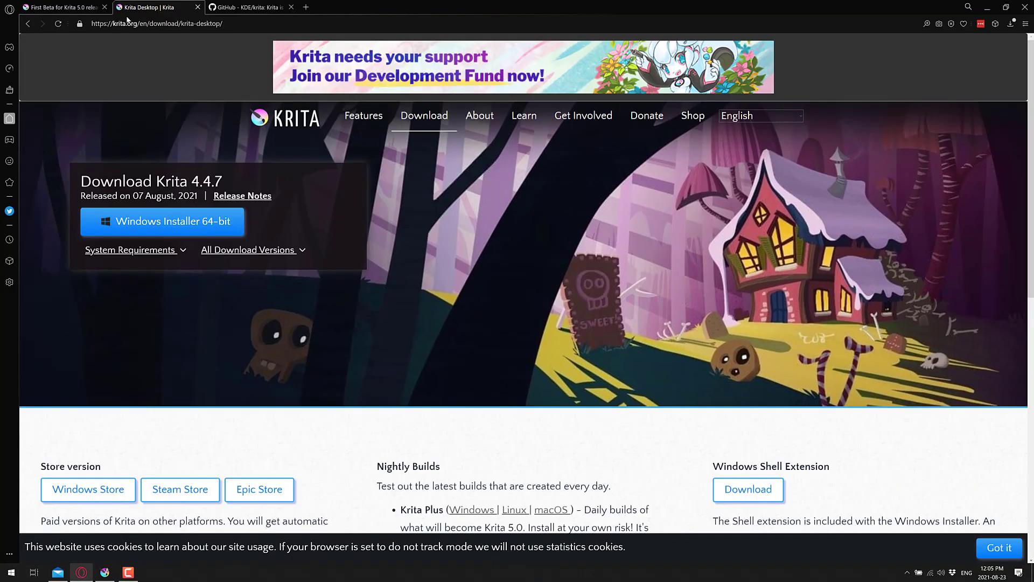
{"action": "key", "text": "F11"}
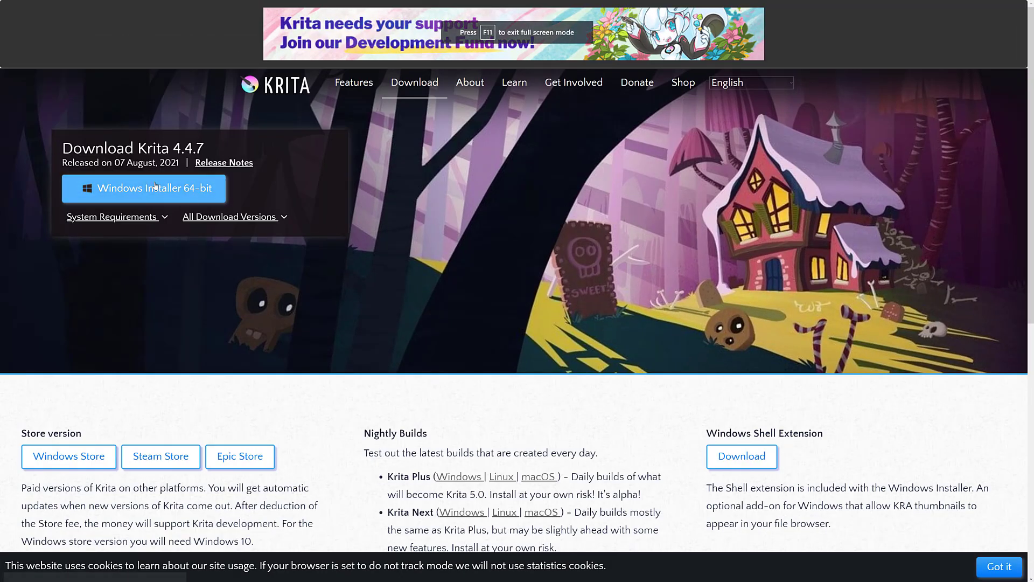
{"action": "mouse_move", "coordinate": [232, 216]}
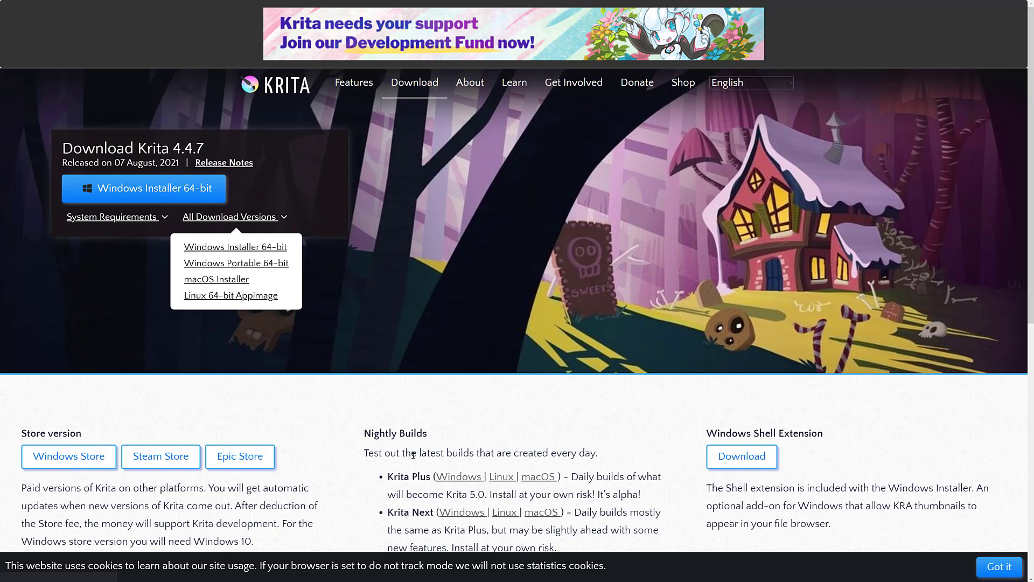
{"action": "scroll", "coordinate": [255, 518], "scroll_direction": "down", "scroll_amount": 2}
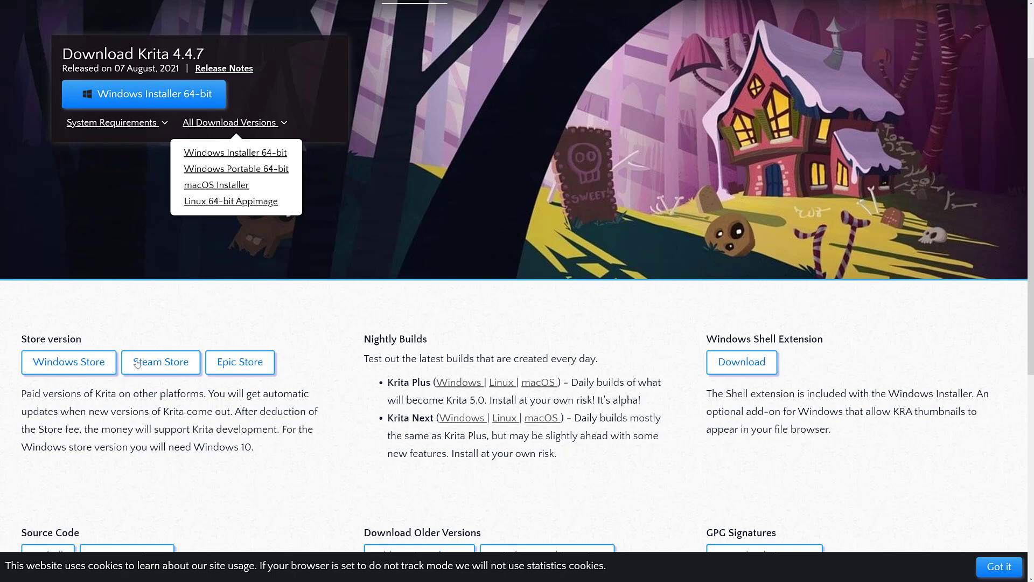
{"action": "scroll", "coordinate": [194, 361], "scroll_direction": "down", "scroll_amount": 2}
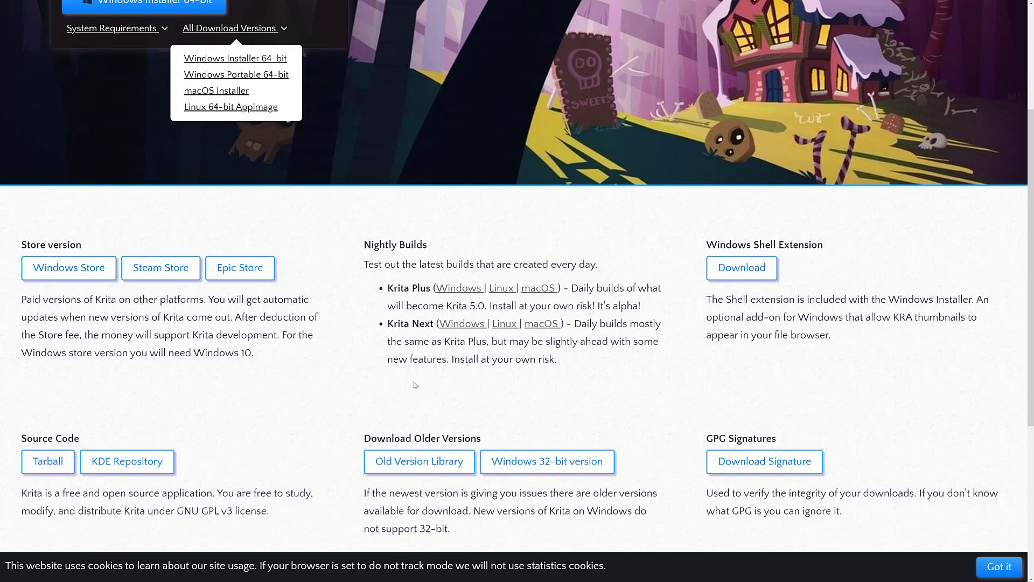
{"action": "scroll", "coordinate": [416, 378], "scroll_direction": "up", "scroll_amount": 4}
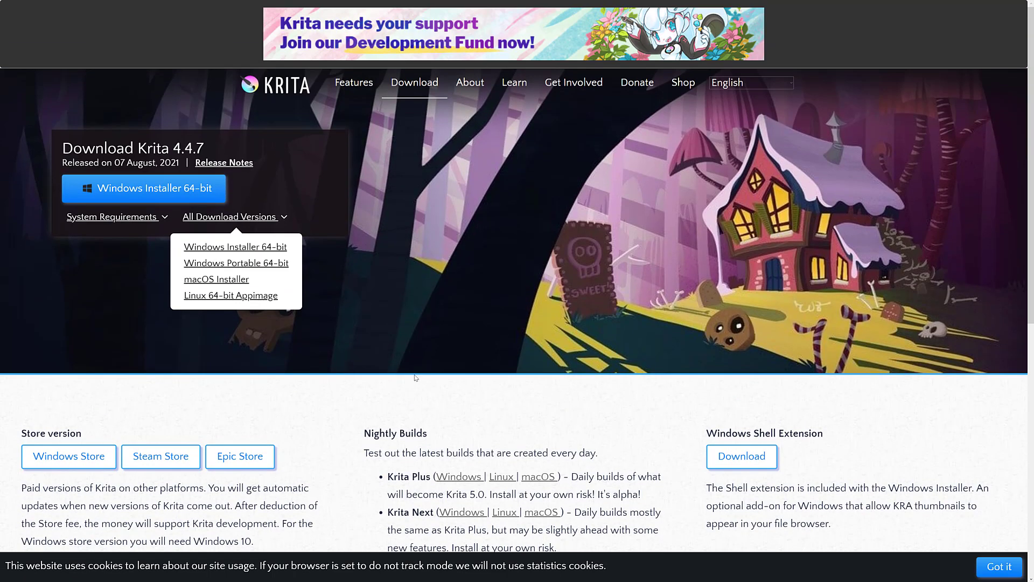
- Visit the krita.org Donate page, then switch to the KDE/krita GitHub repository tab
{"action": "left_click", "coordinate": [638, 83]}
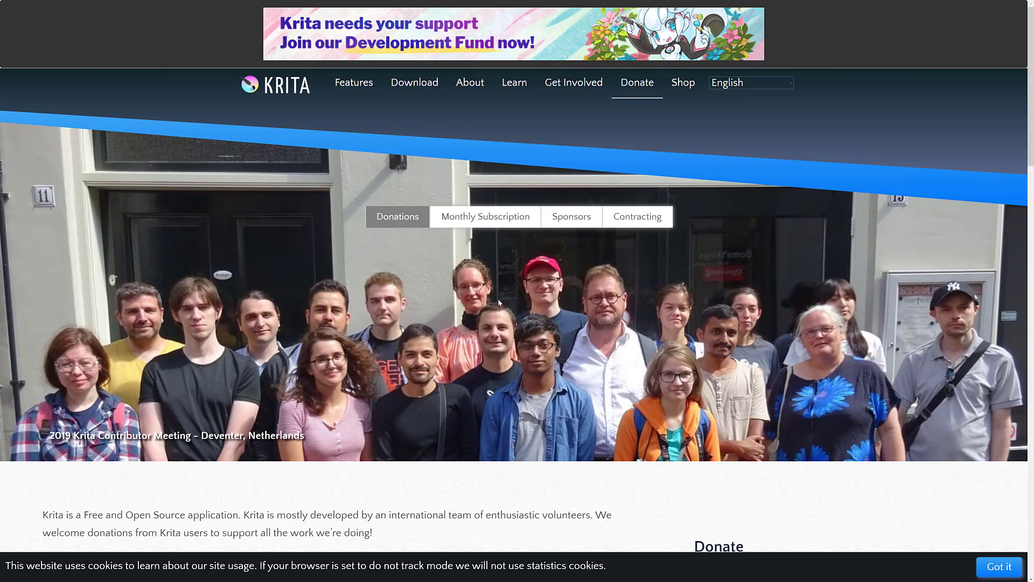
{"action": "scroll", "coordinate": [503, 310], "scroll_direction": "down", "scroll_amount": 5}
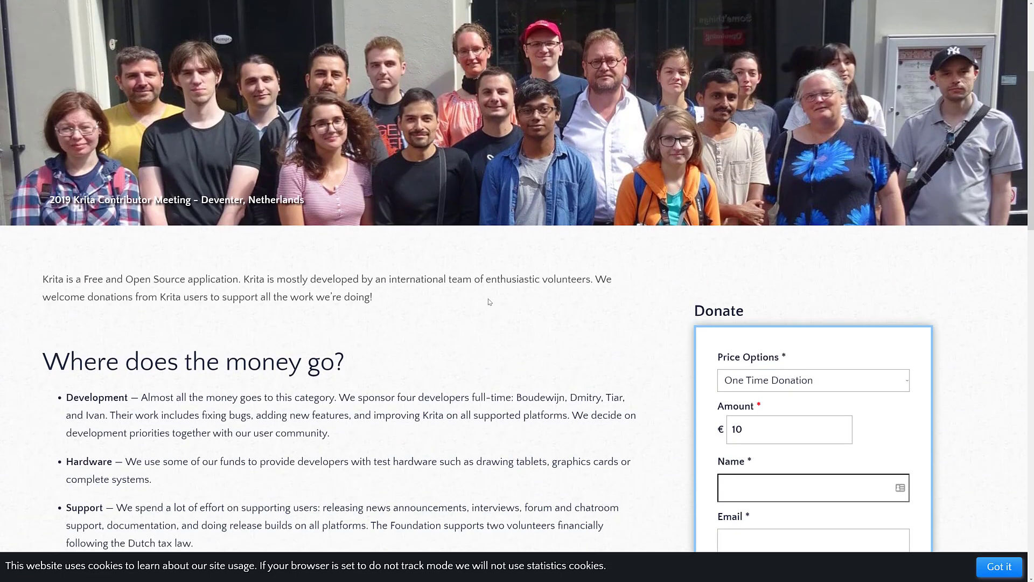
{"action": "key", "text": "ctrl+Tab"}
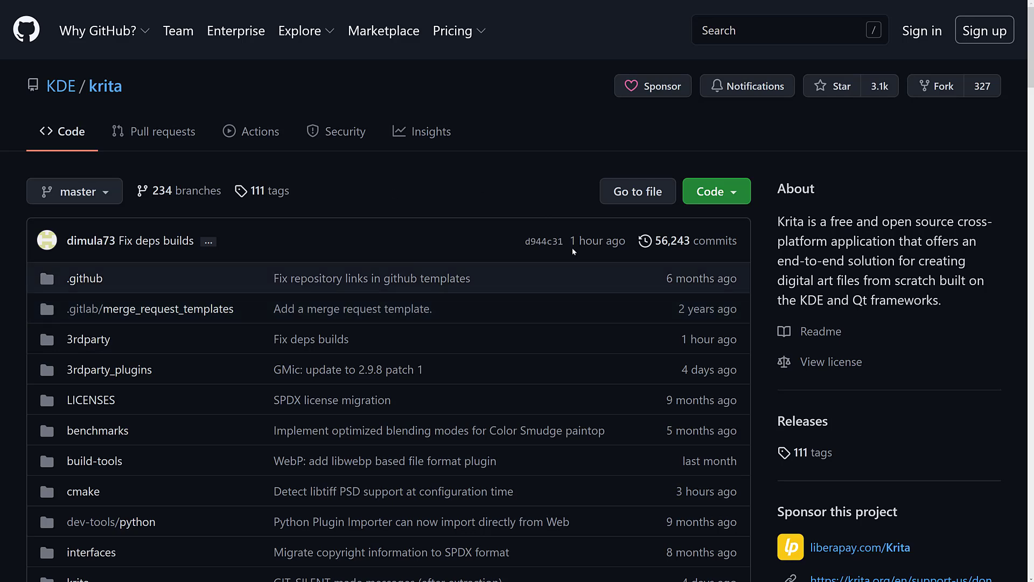
- Look through the KDE/krita repository file list and open its license file
{"action": "scroll", "coordinate": [517, 291], "scroll_direction": "down", "scroll_amount": 18}
{"action": "scroll", "coordinate": [692, 335], "scroll_direction": "down", "scroll_amount": 3}
{"action": "scroll", "coordinate": [693, 334], "scroll_direction": "up", "scroll_amount": 4}
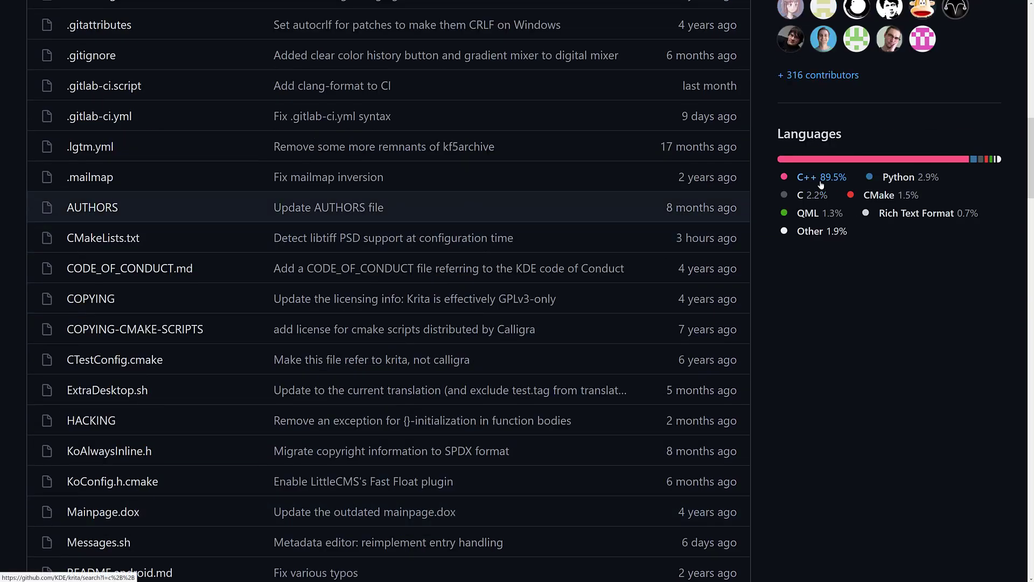
{"action": "scroll", "coordinate": [809, 392], "scroll_direction": "down", "scroll_amount": 14}
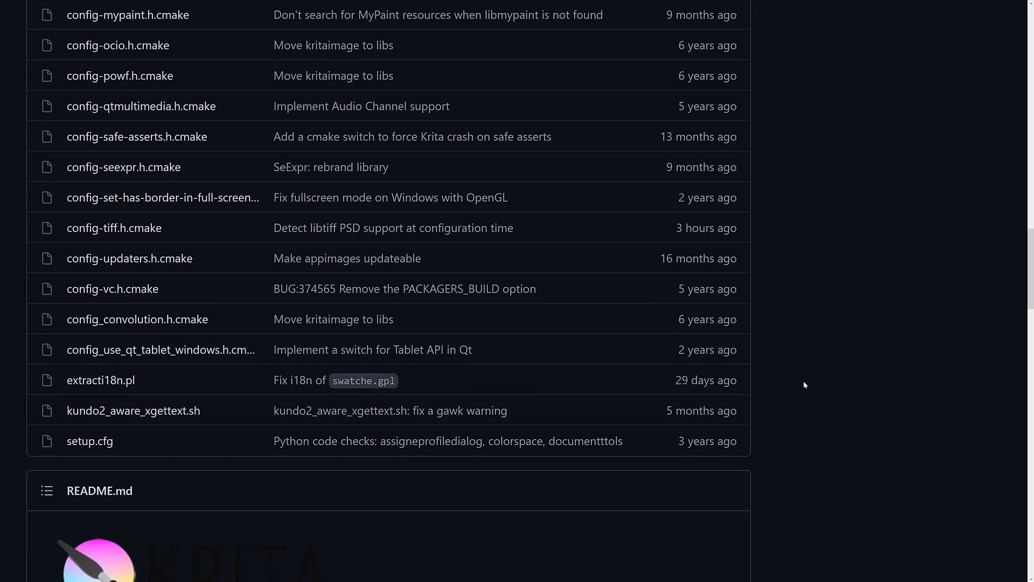
{"action": "scroll", "coordinate": [803, 380], "scroll_direction": "up", "scroll_amount": 20}
{"action": "left_click", "coordinate": [824, 362]}
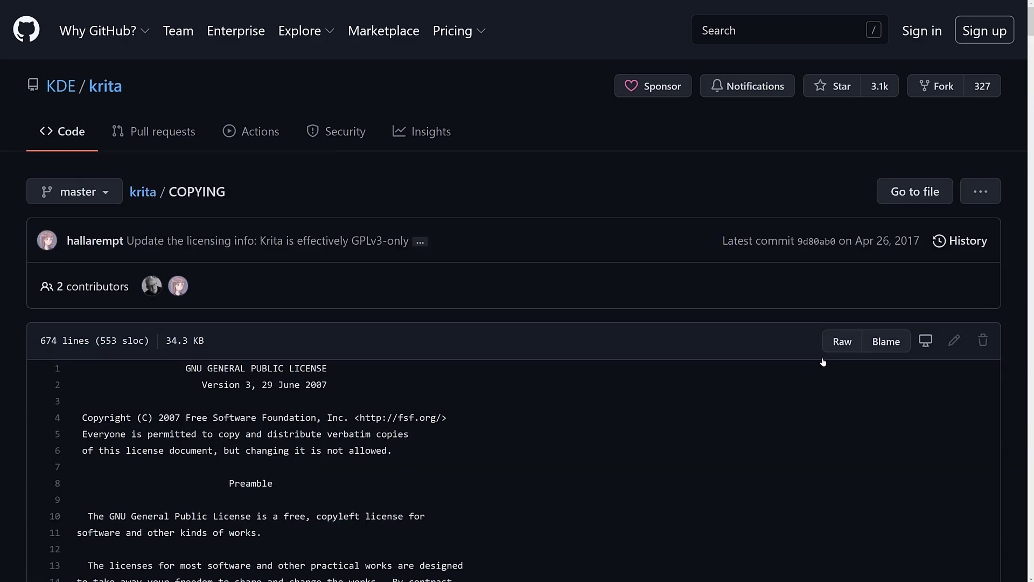
- Highlight the 'GNU GENERAL PUBLIC LICENSE' title line, then clear the selection
{"action": "triple_click", "coordinate": [329, 372]}
{"action": "left_click_drag", "start_coordinate": [185, 368], "coordinate": [347, 365]}
{"action": "left_click", "coordinate": [346, 363]}
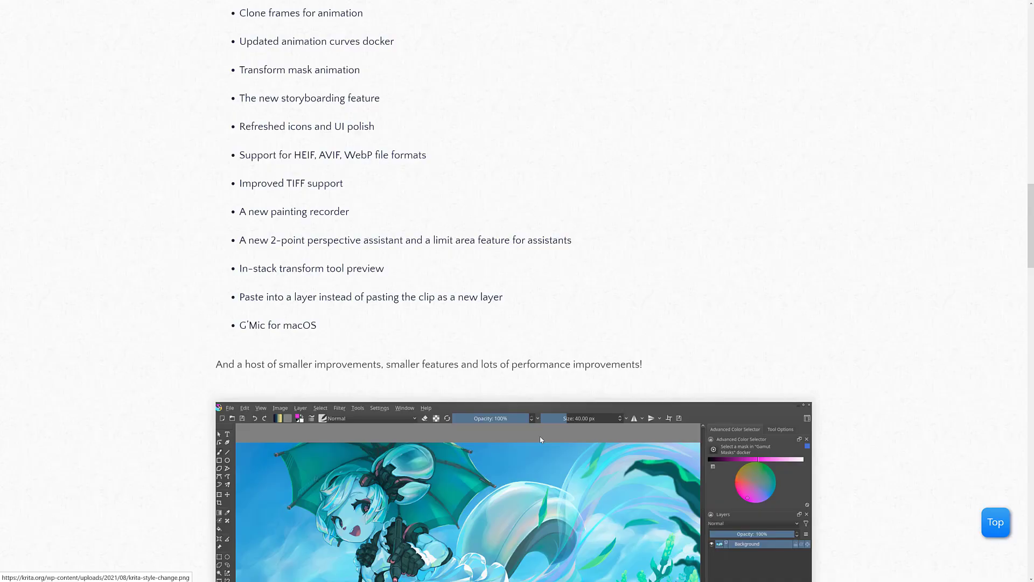
- Scroll the 'First Beta for Krita 5.0 released' post down to its warnings and back to the title
{"action": "scroll", "coordinate": [525, 405], "scroll_direction": "up", "scroll_amount": 20}
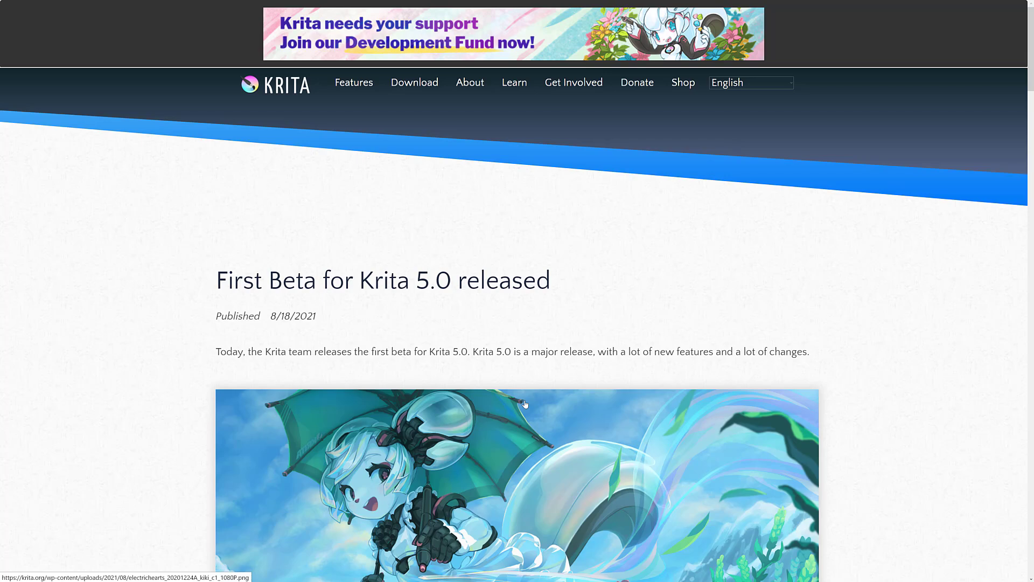
{"action": "scroll", "coordinate": [558, 380], "scroll_direction": "down", "scroll_amount": 10}
{"action": "scroll", "coordinate": [559, 380], "scroll_direction": "up", "scroll_amount": 5}
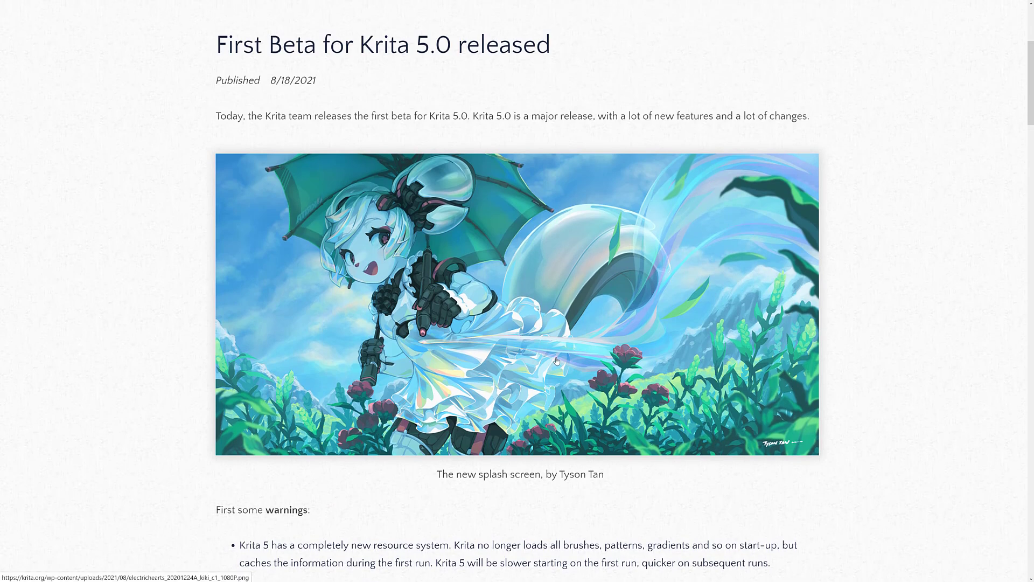